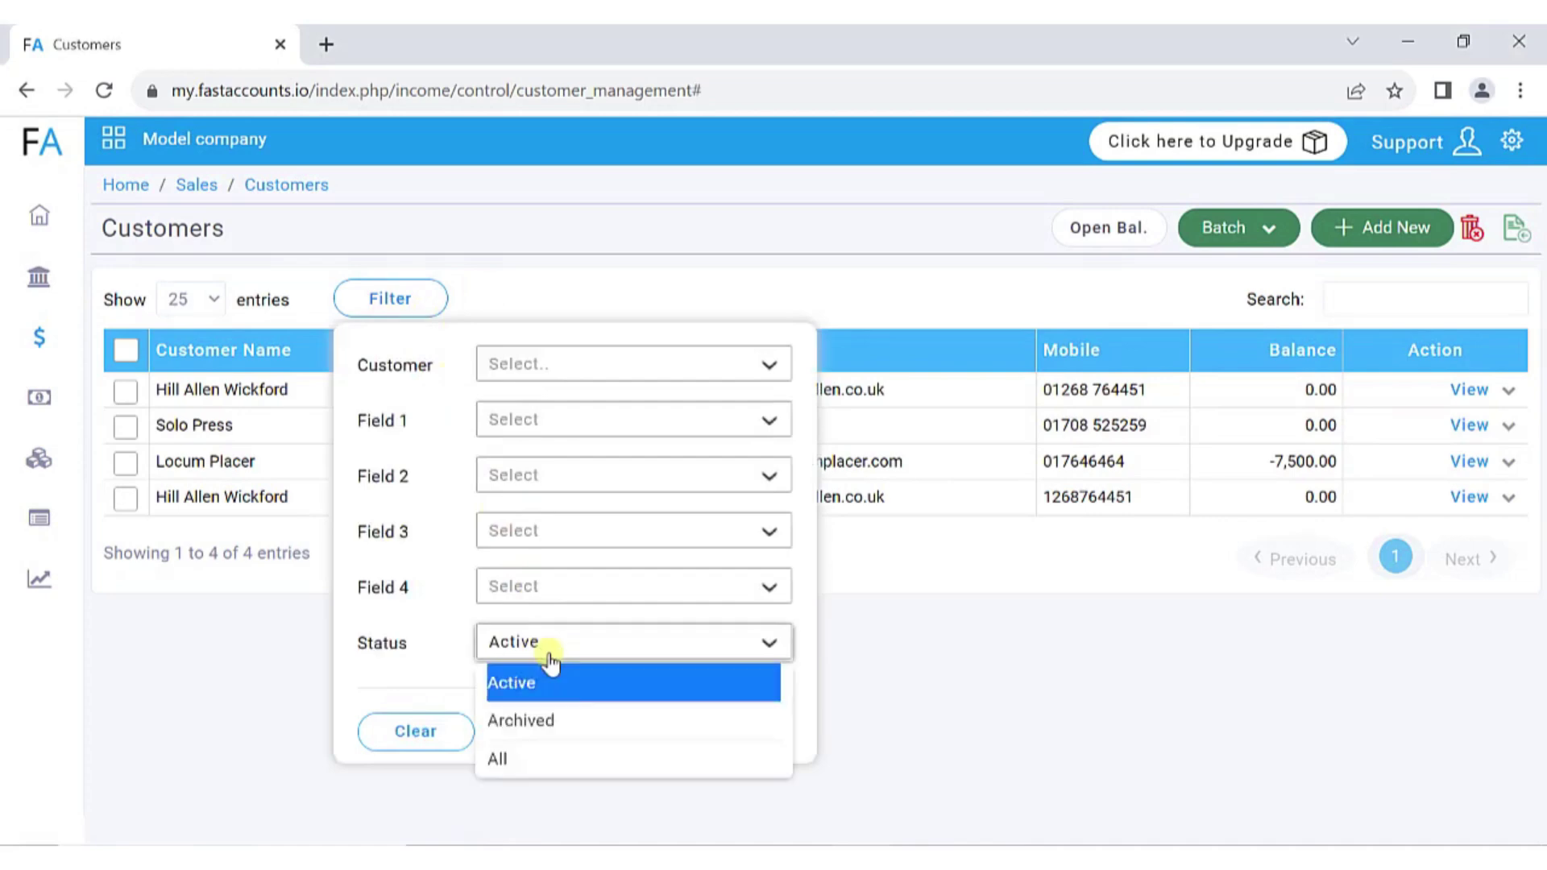
- Filter the customer list to all statuses and unarchive the customer Lloyd Jones & Co
left_click(536, 757)
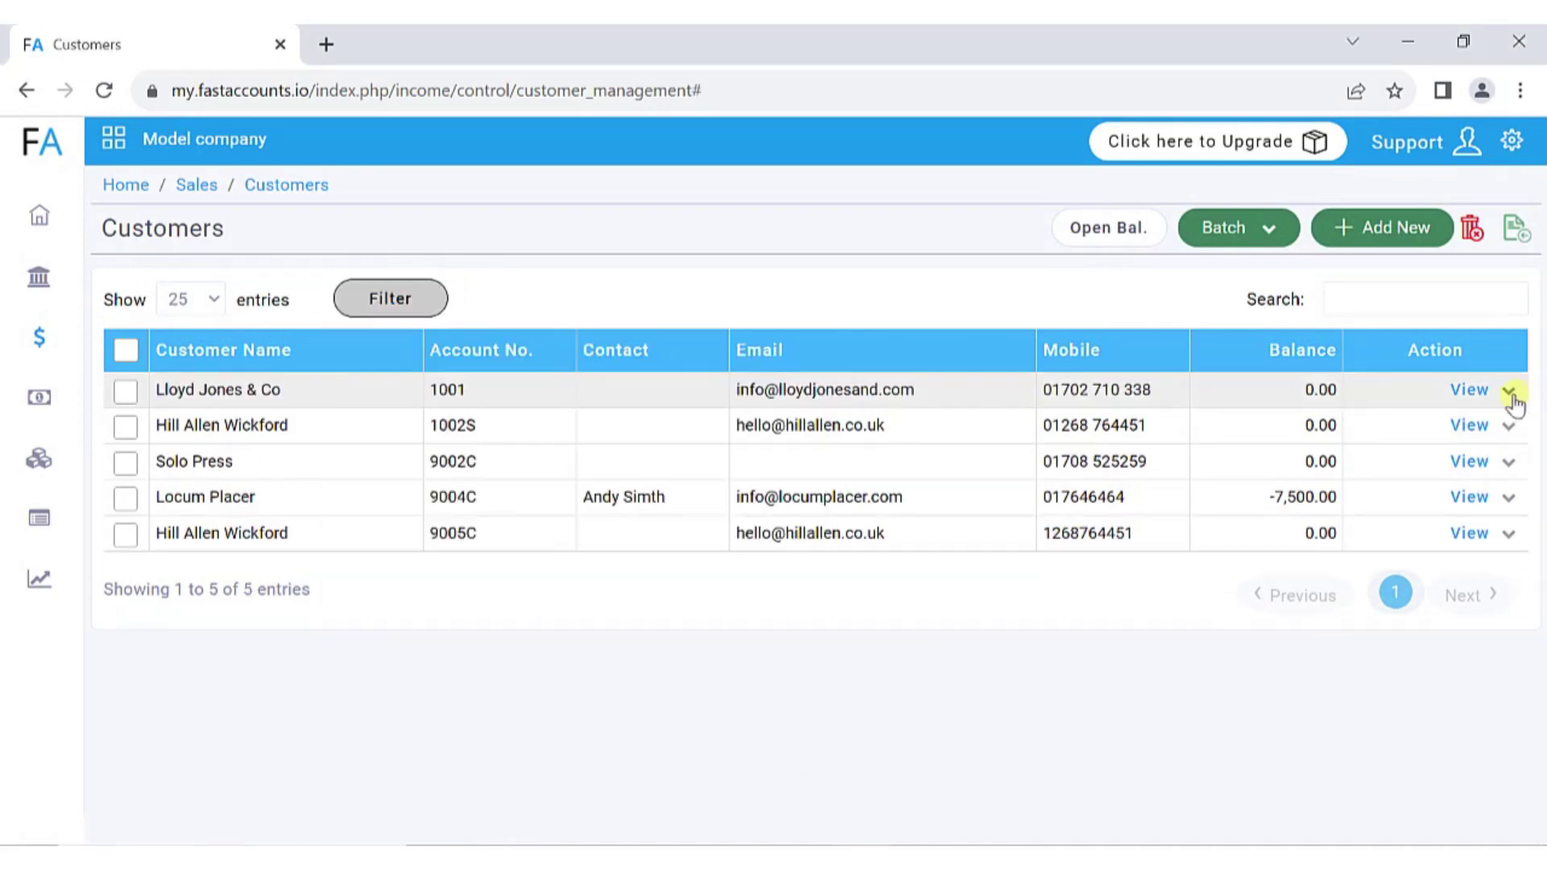
left_click(1508, 396)
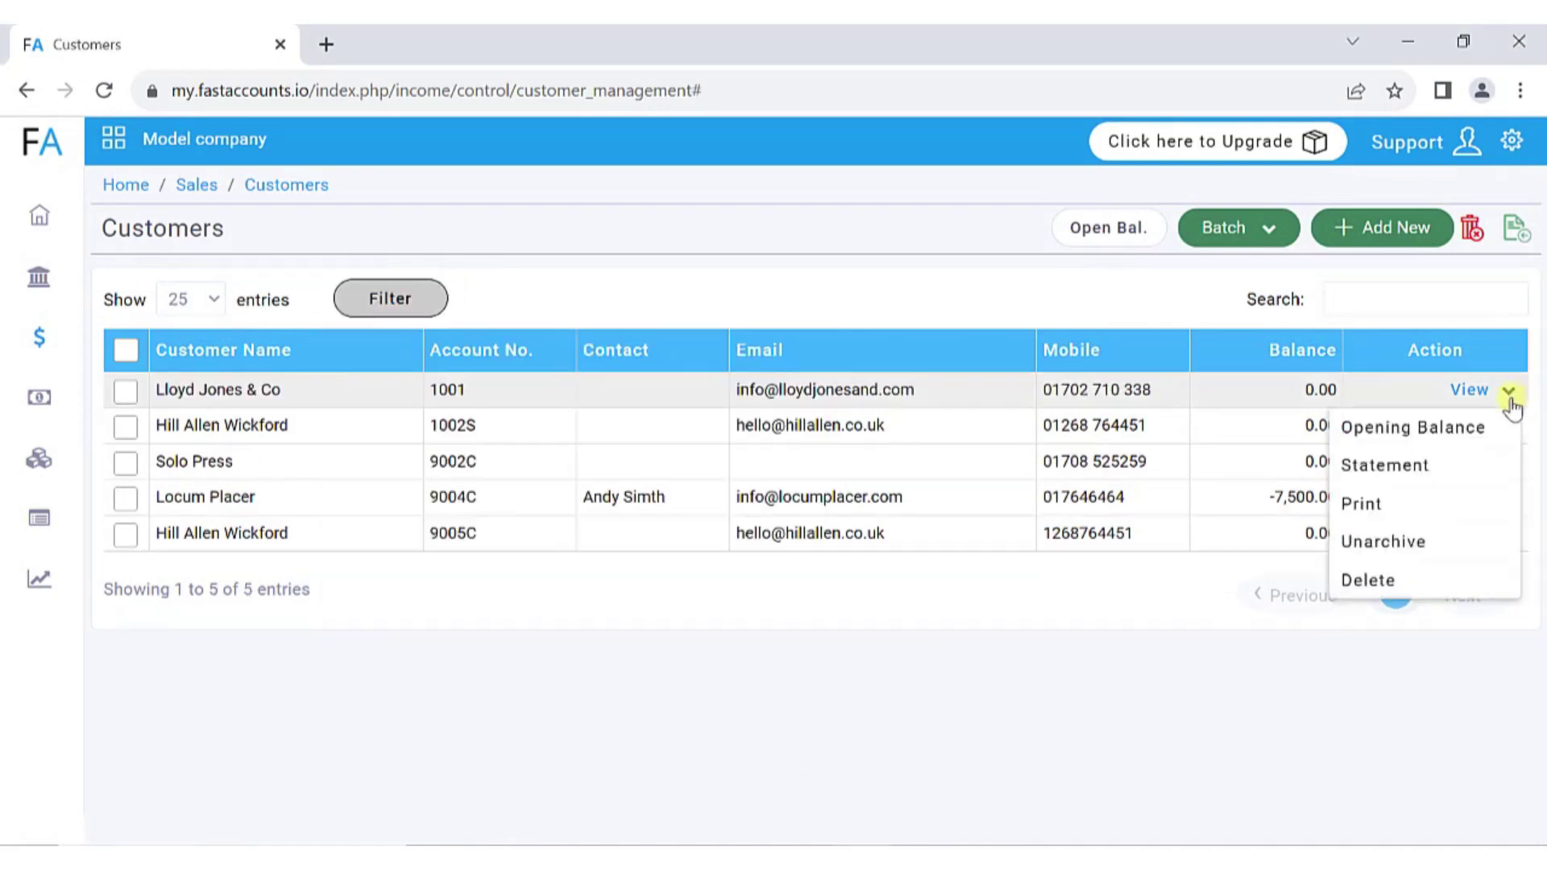
left_click(1414, 554)
left_click(864, 691)
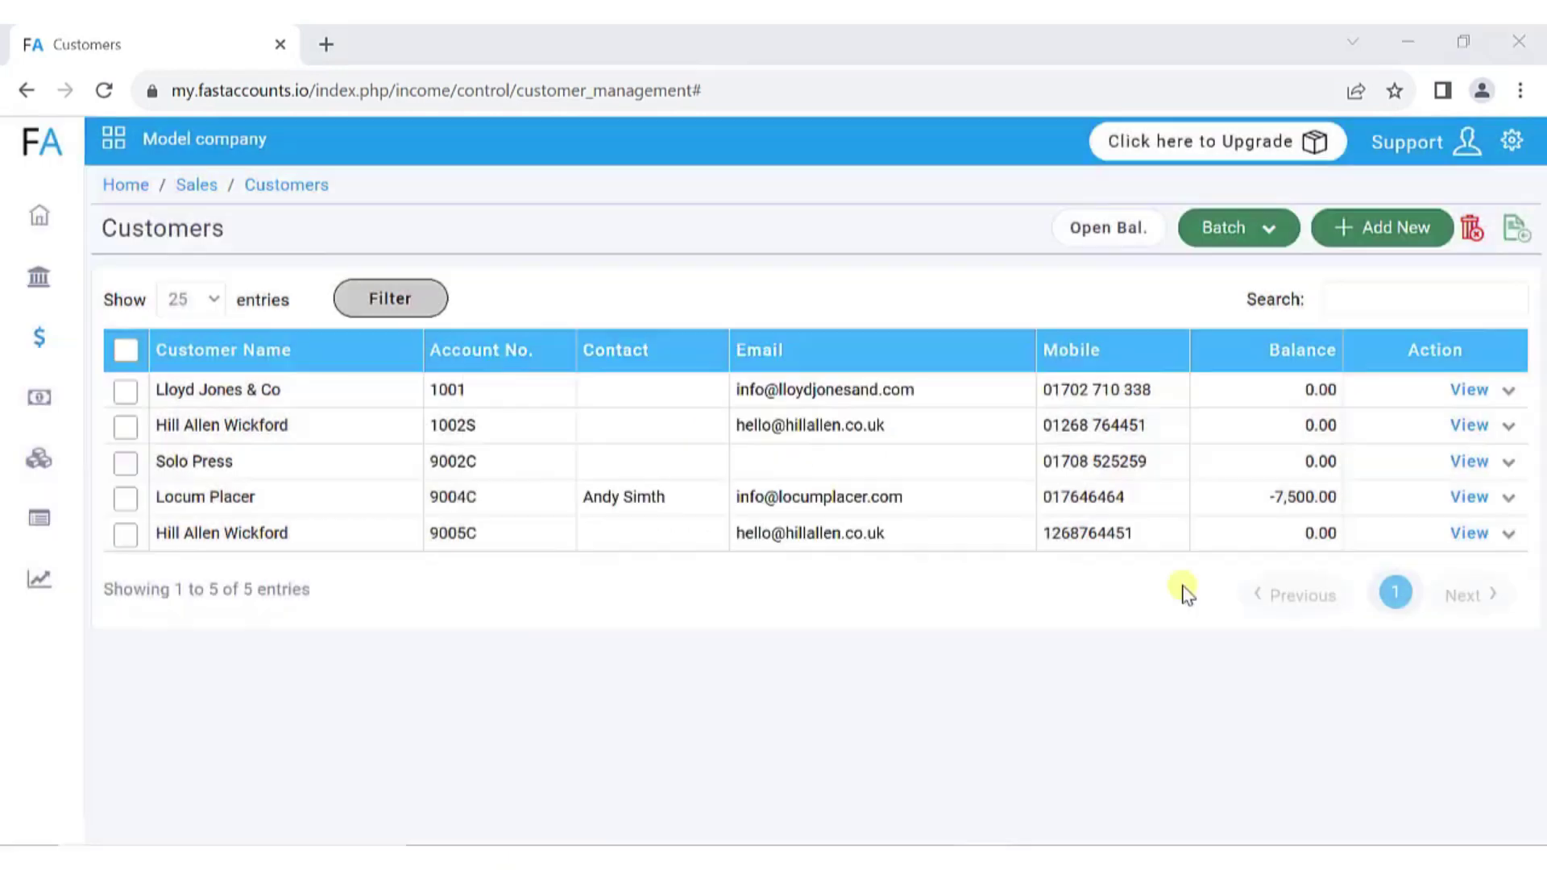
- Set the opening balance of Lloyd Jones & Co to 500 and save it
left_click(1506, 394)
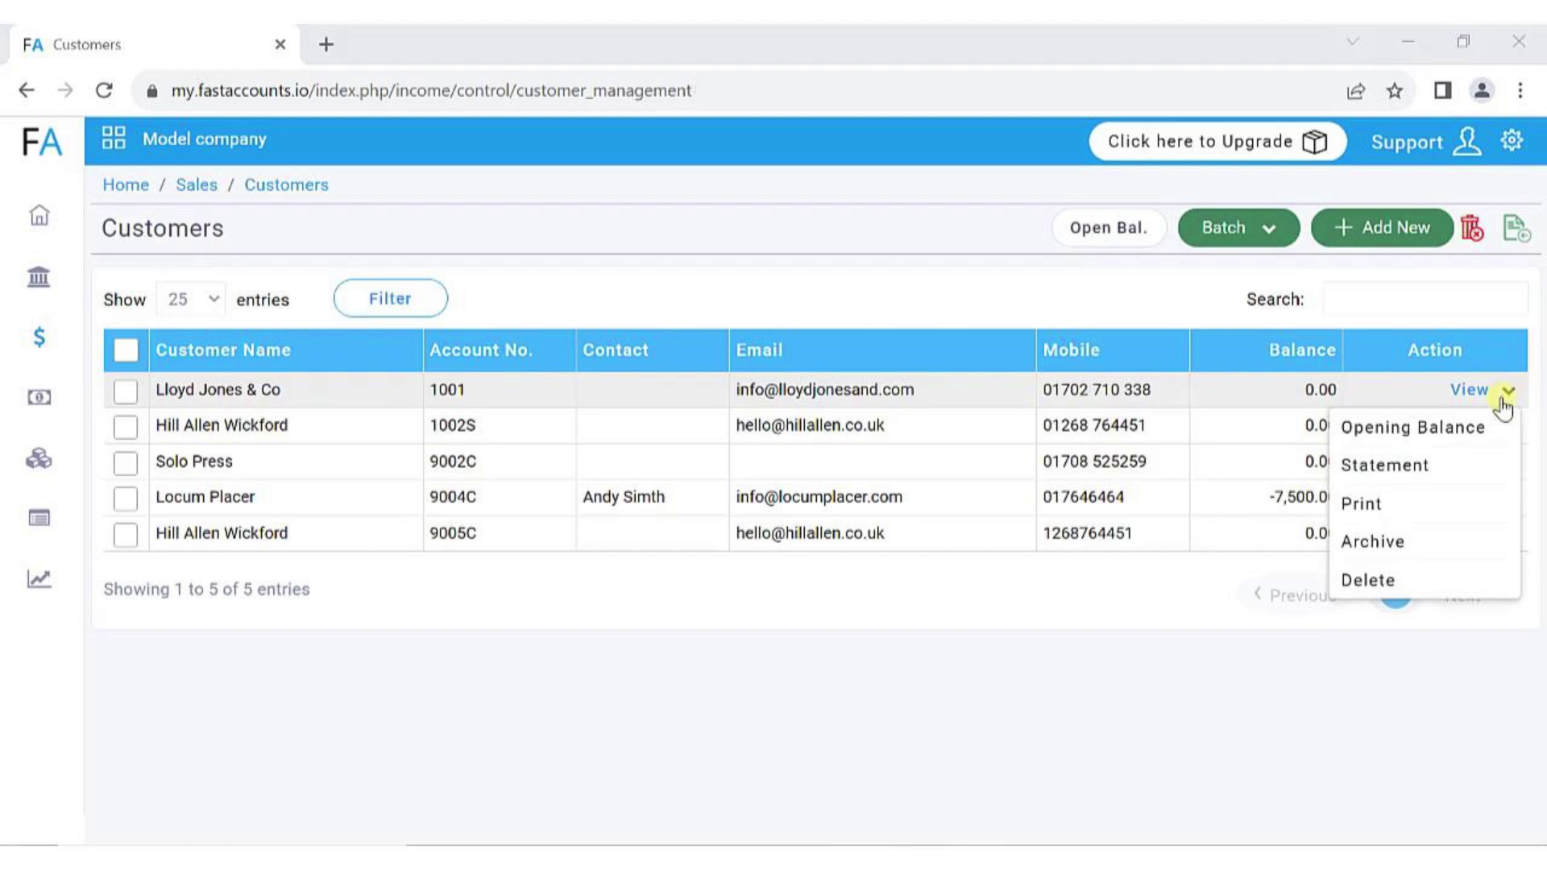
left_click(1467, 428)
left_click(832, 304)
type("500")
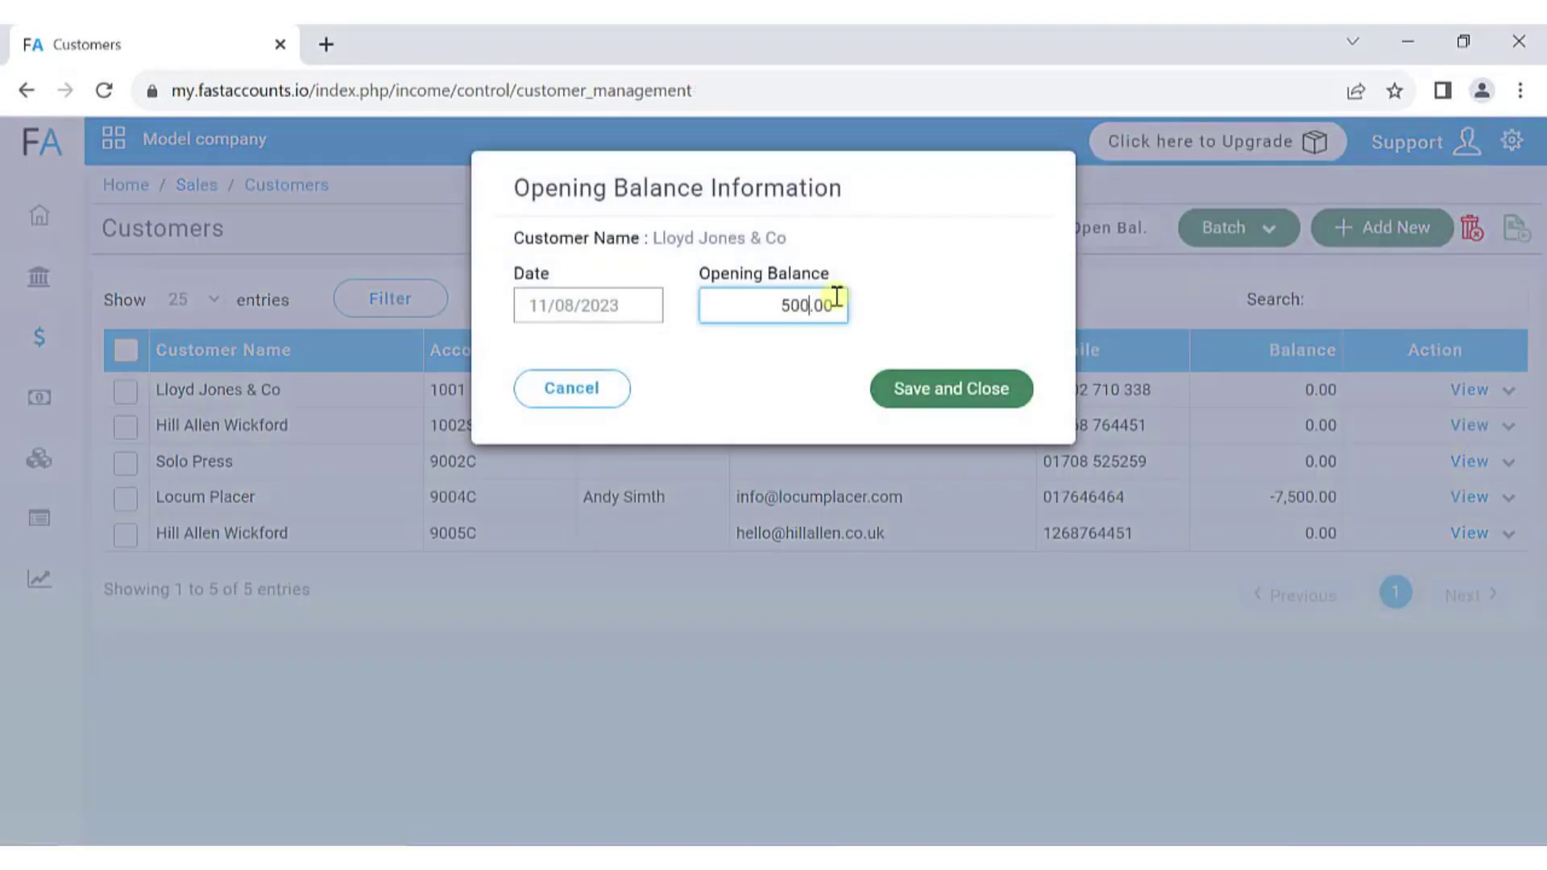
left_click(922, 401)
left_click(1510, 394)
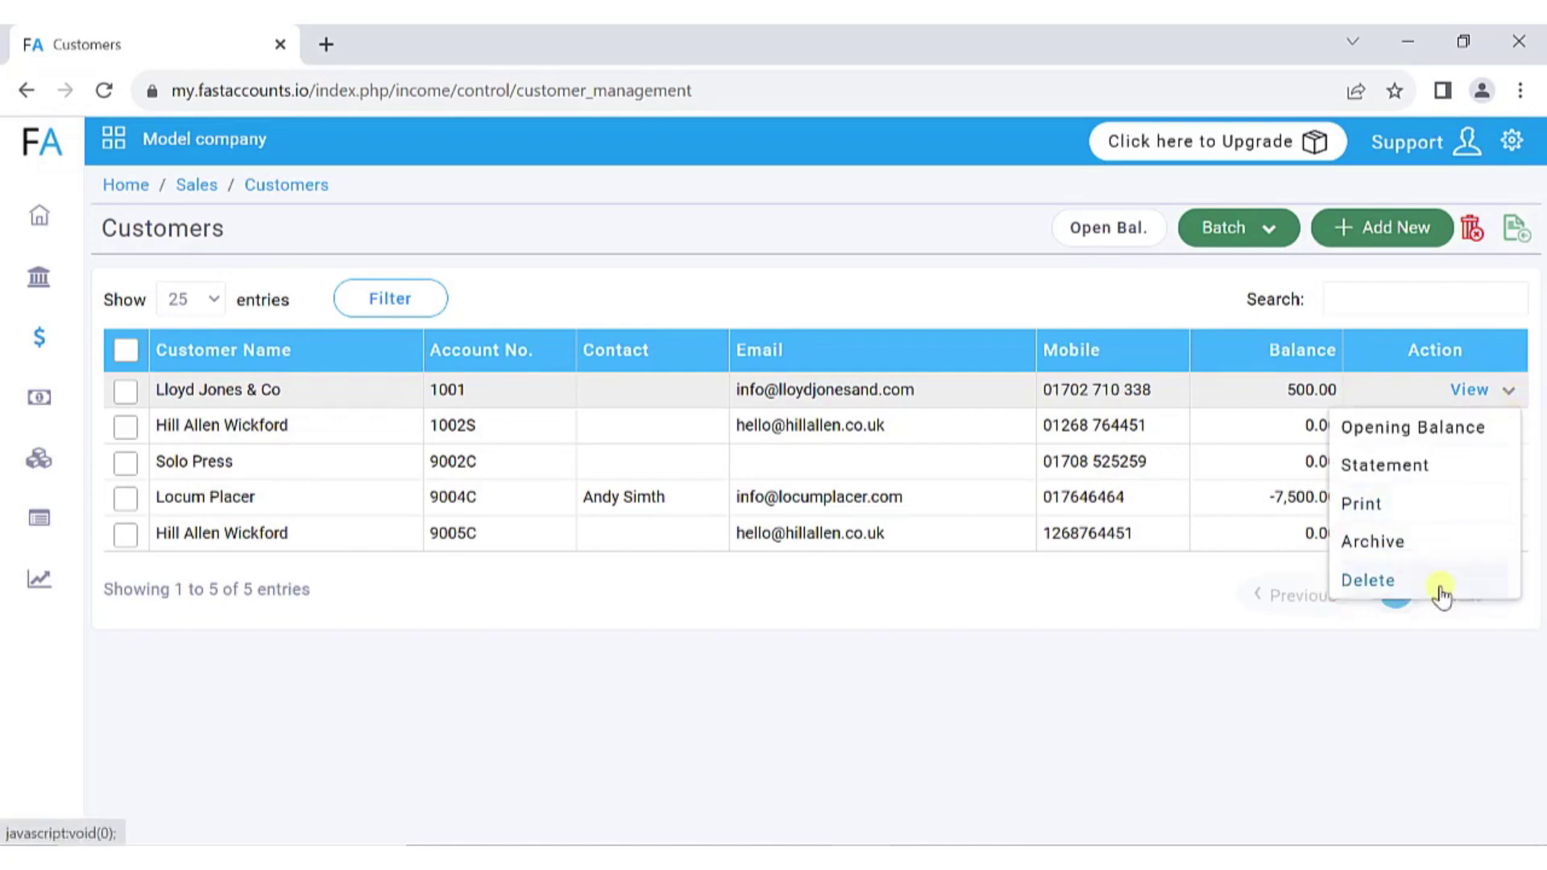
left_click(1468, 629)
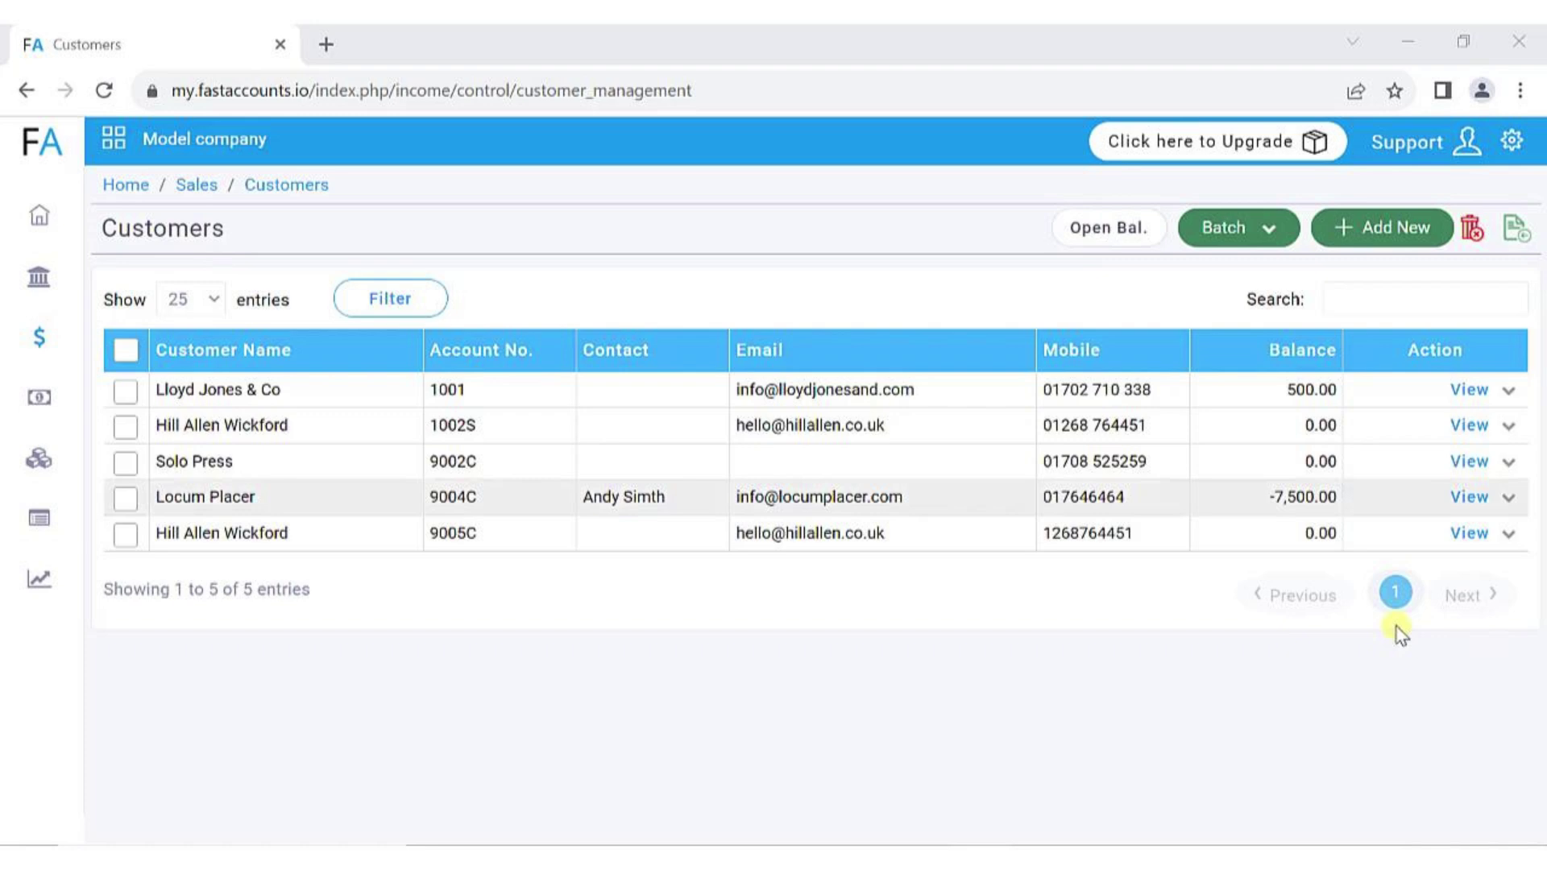
left_click(1205, 241)
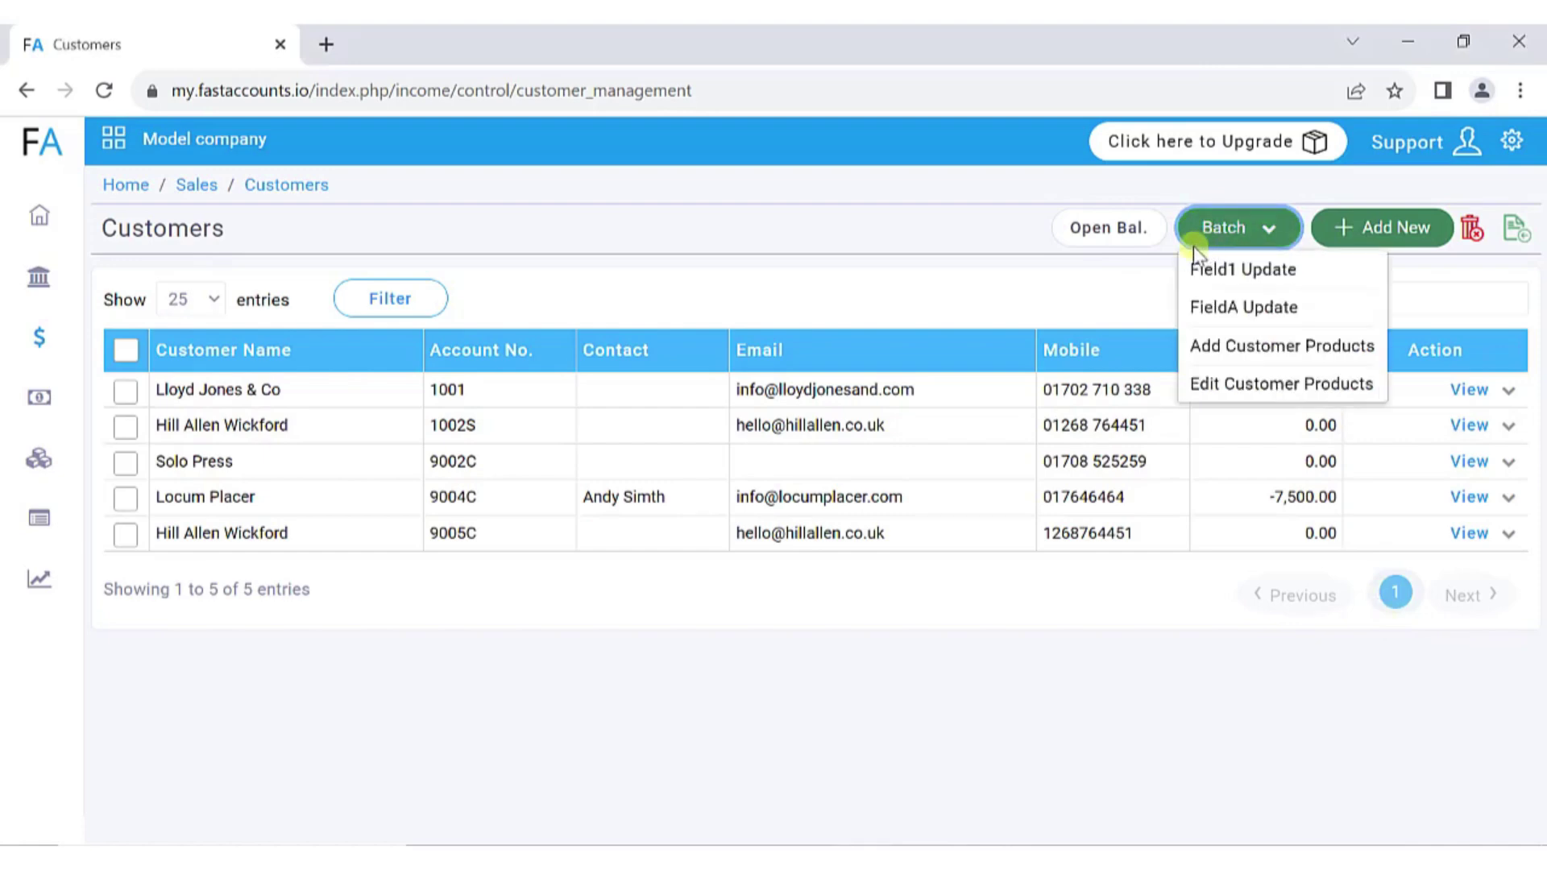
left_click(1140, 305)
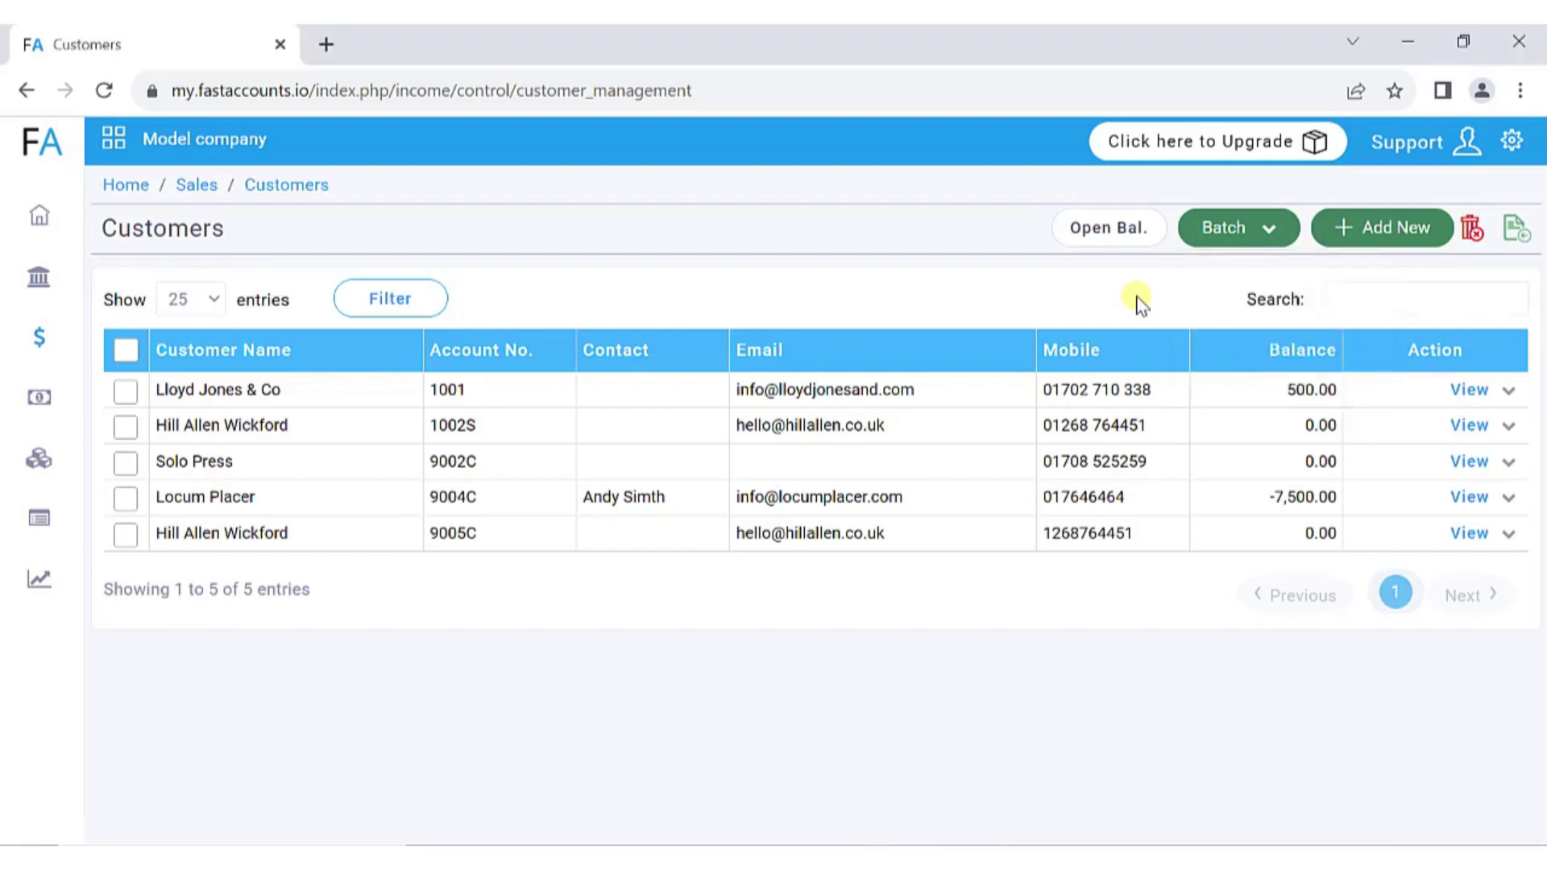
left_click(1078, 234)
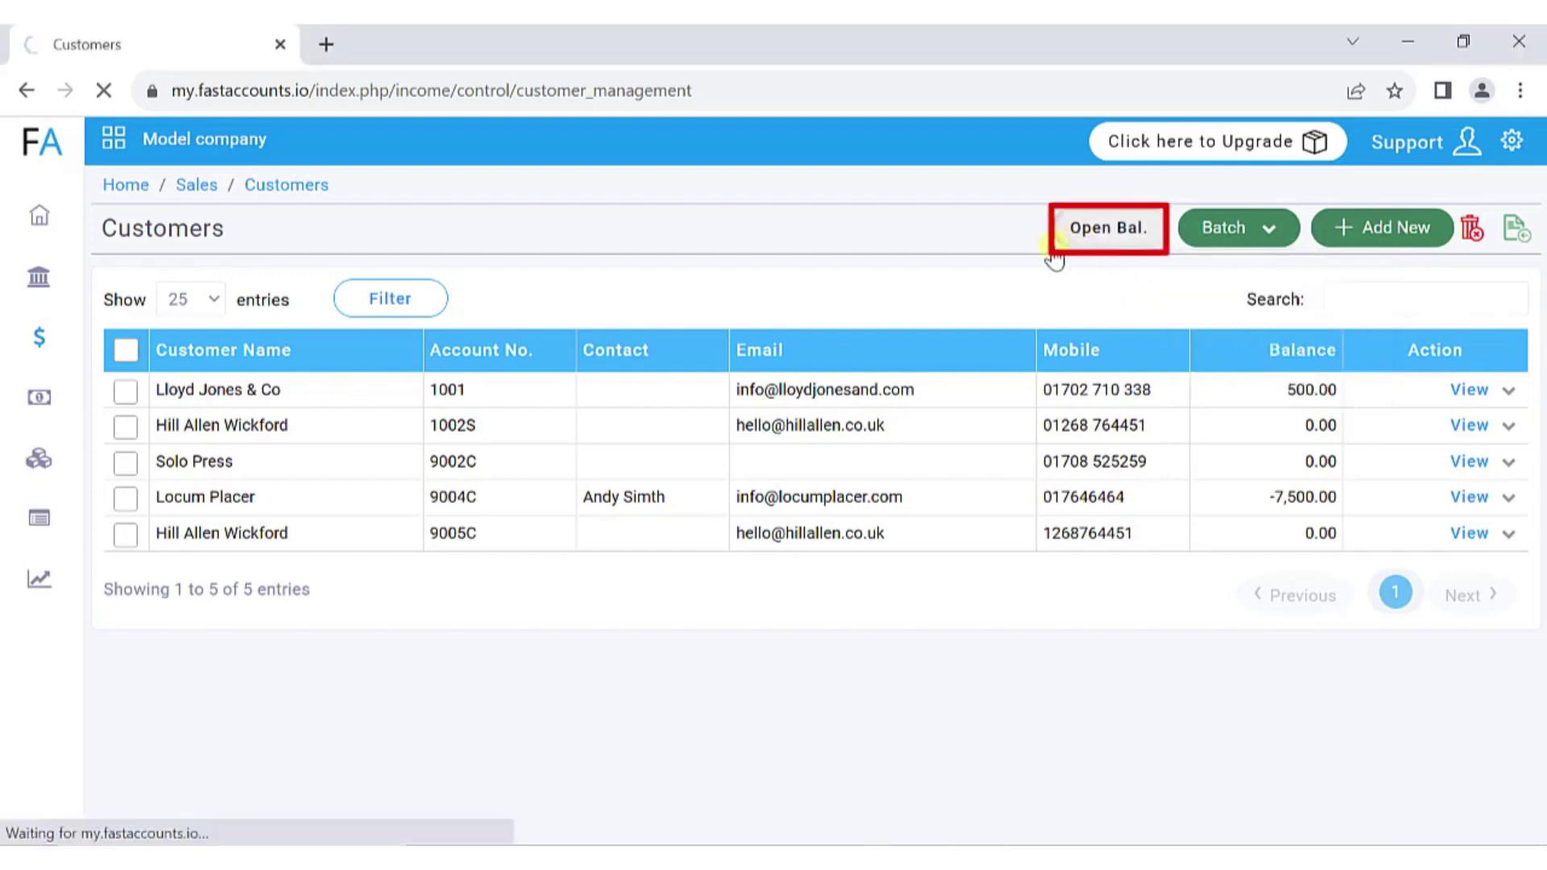
key("alt+Left")
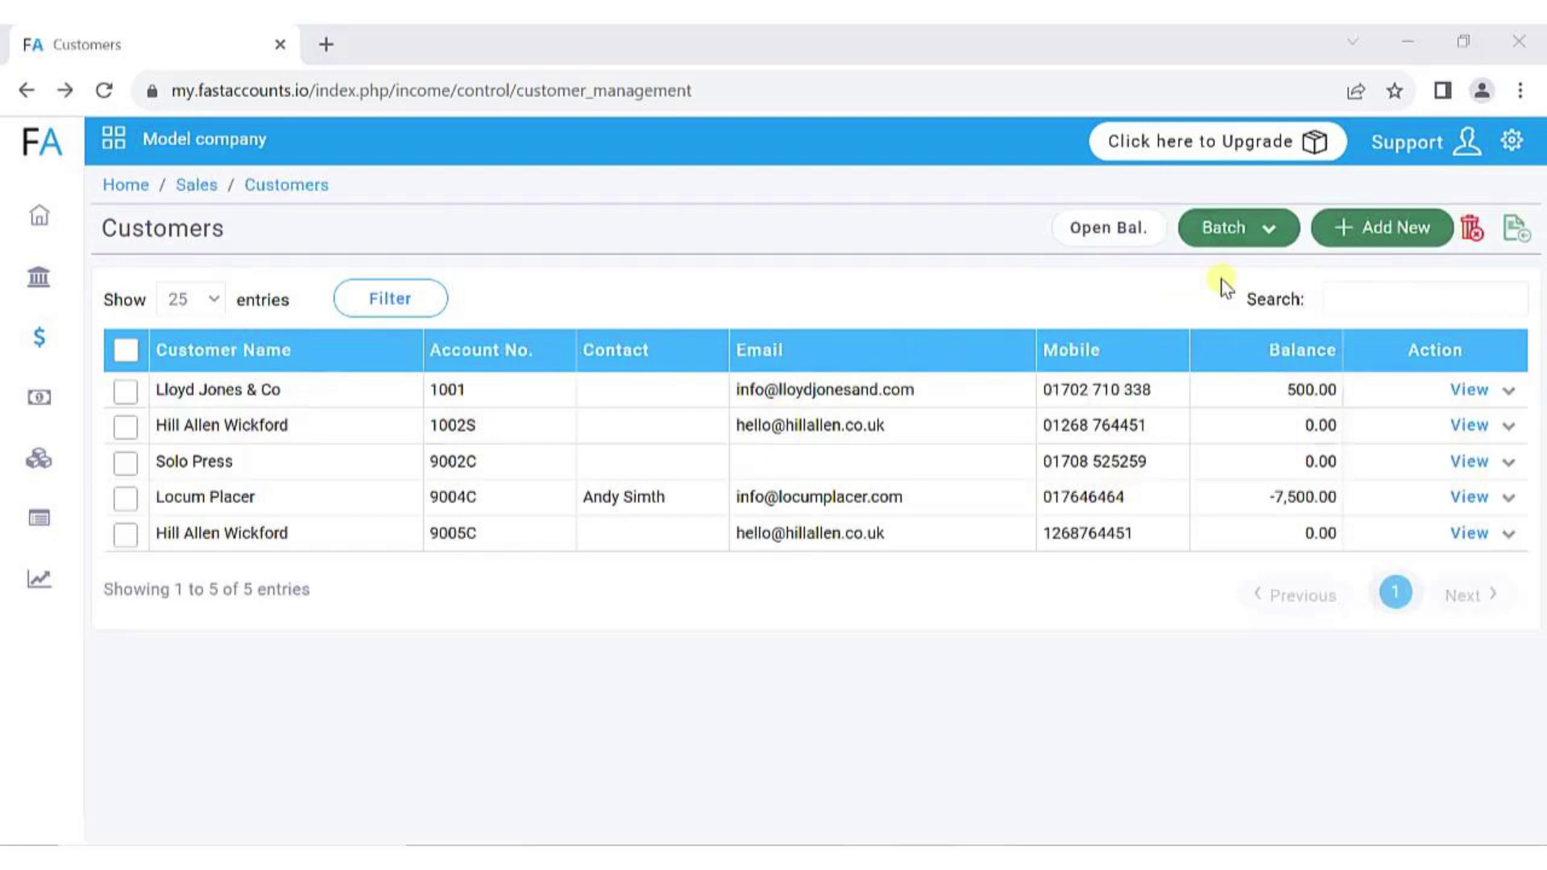
- Create a customer with business name woodgate and the contact's details, setting the opening balance to 55 and the discount to 55
left_click(1343, 229)
left_click(1308, 247)
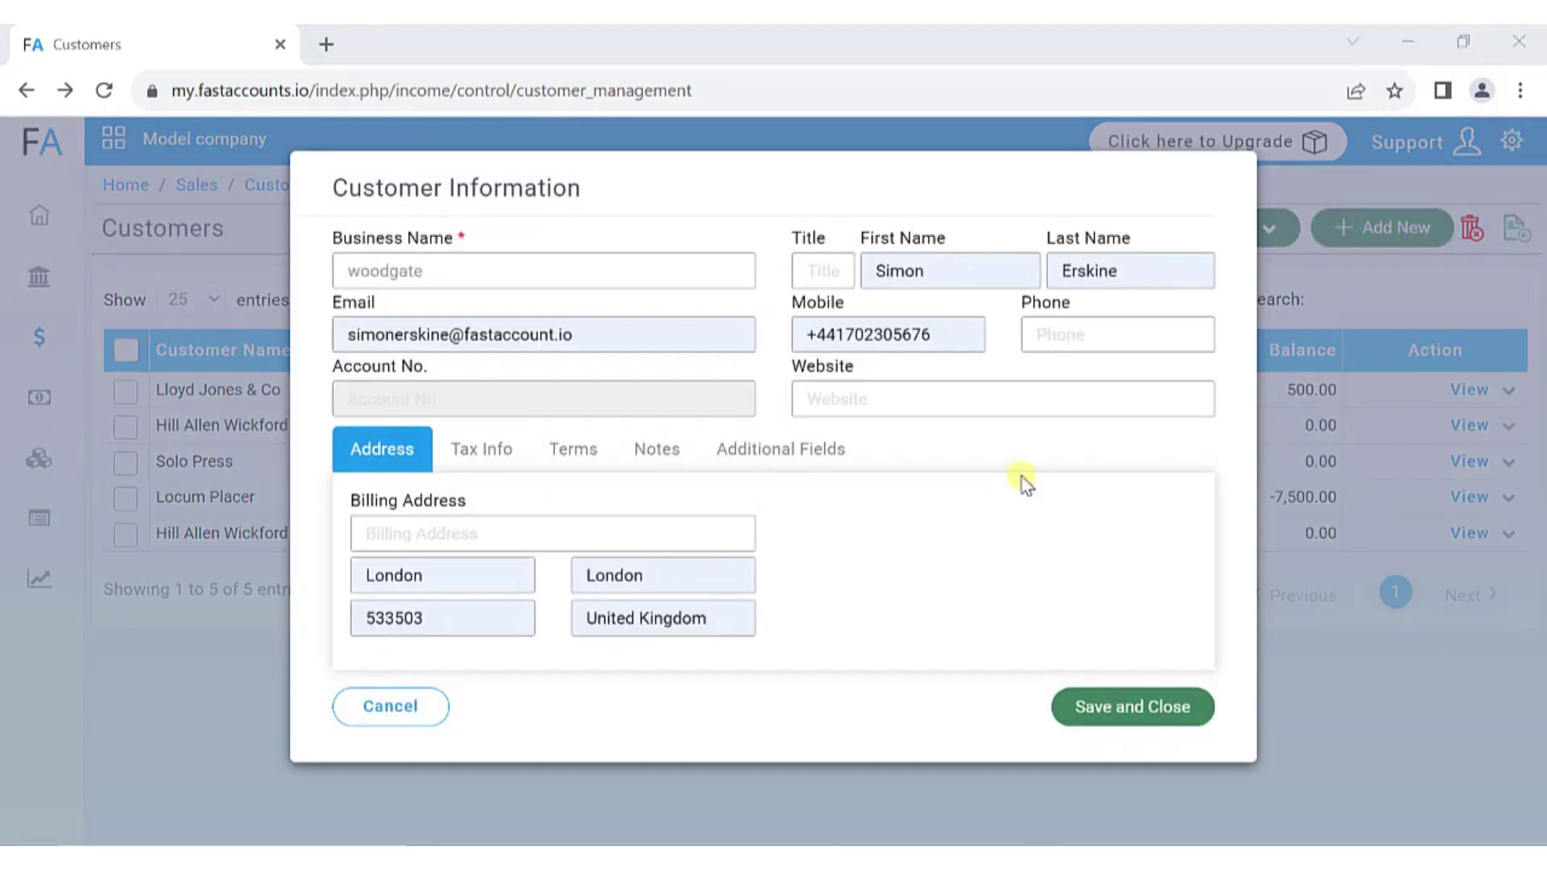
left_click(543, 473)
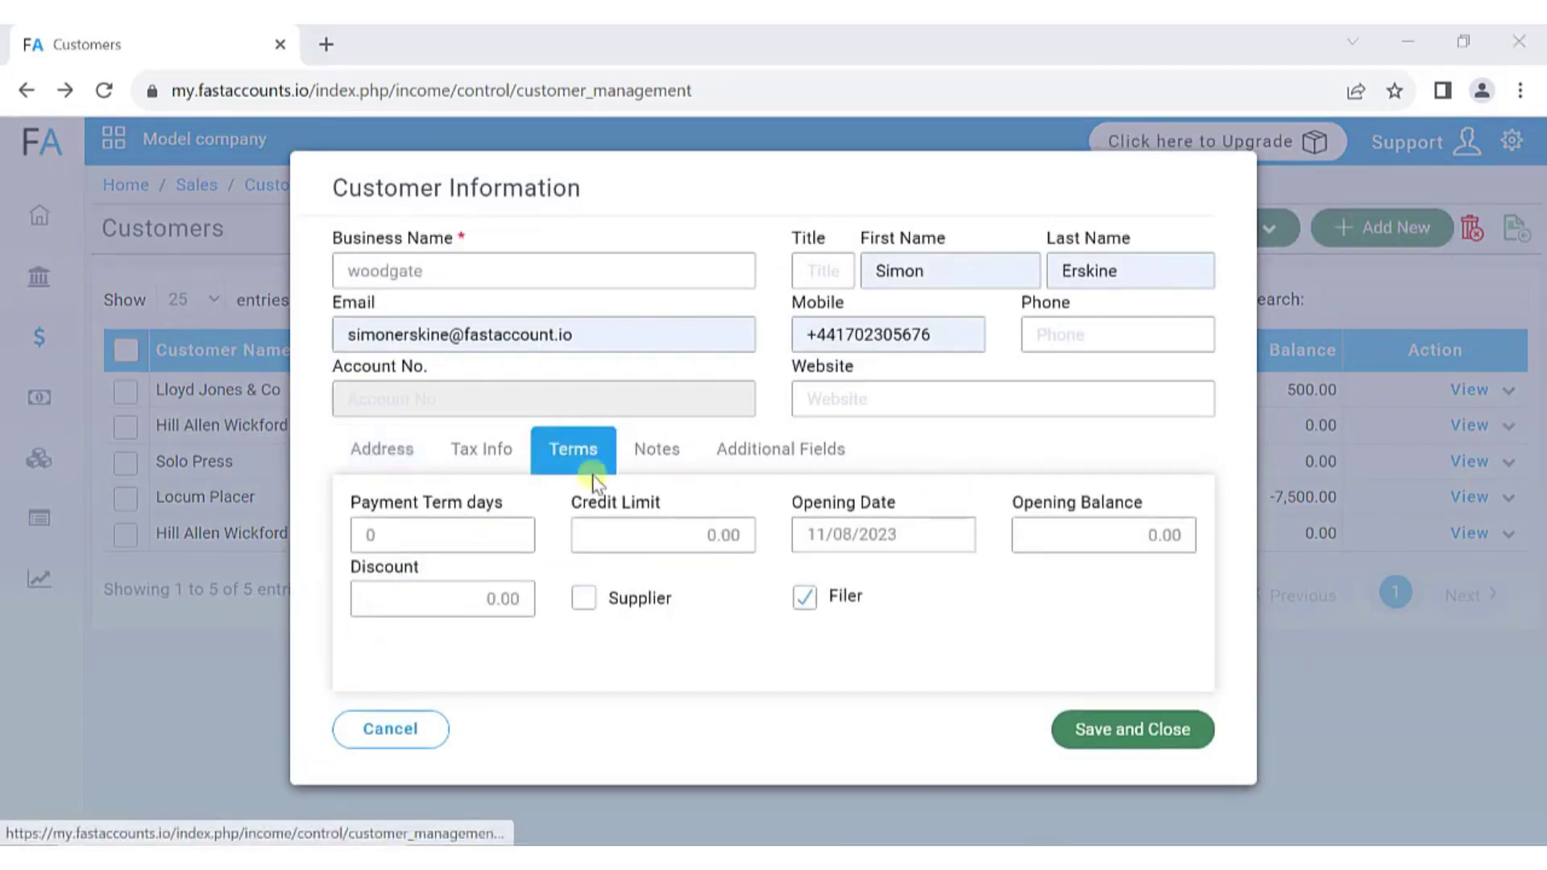
double_click(1152, 542)
type("50")
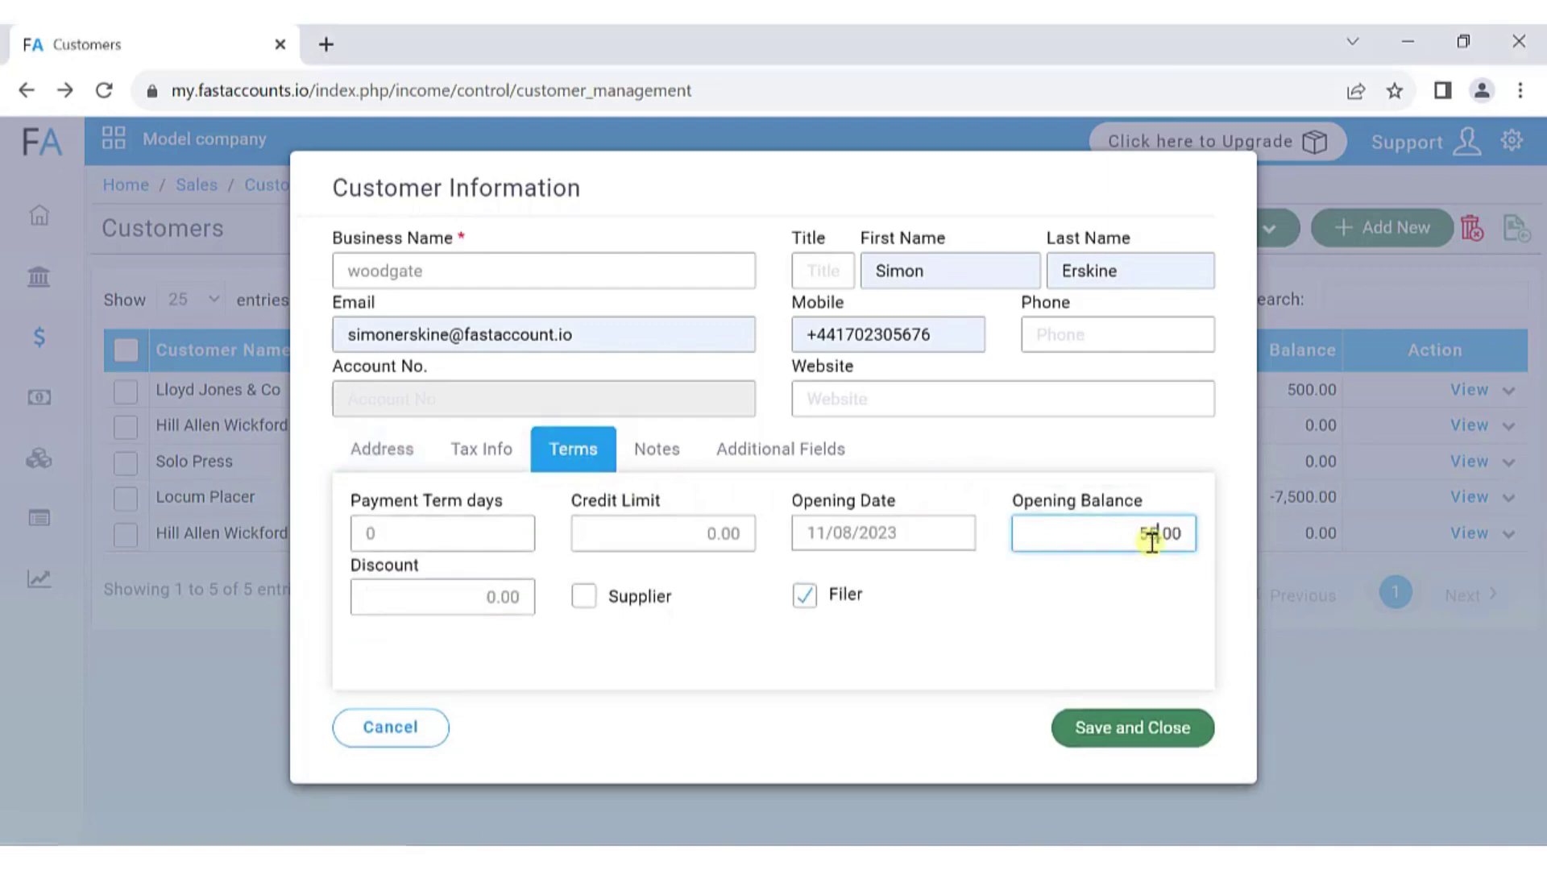
double_click(497, 596)
type("55")
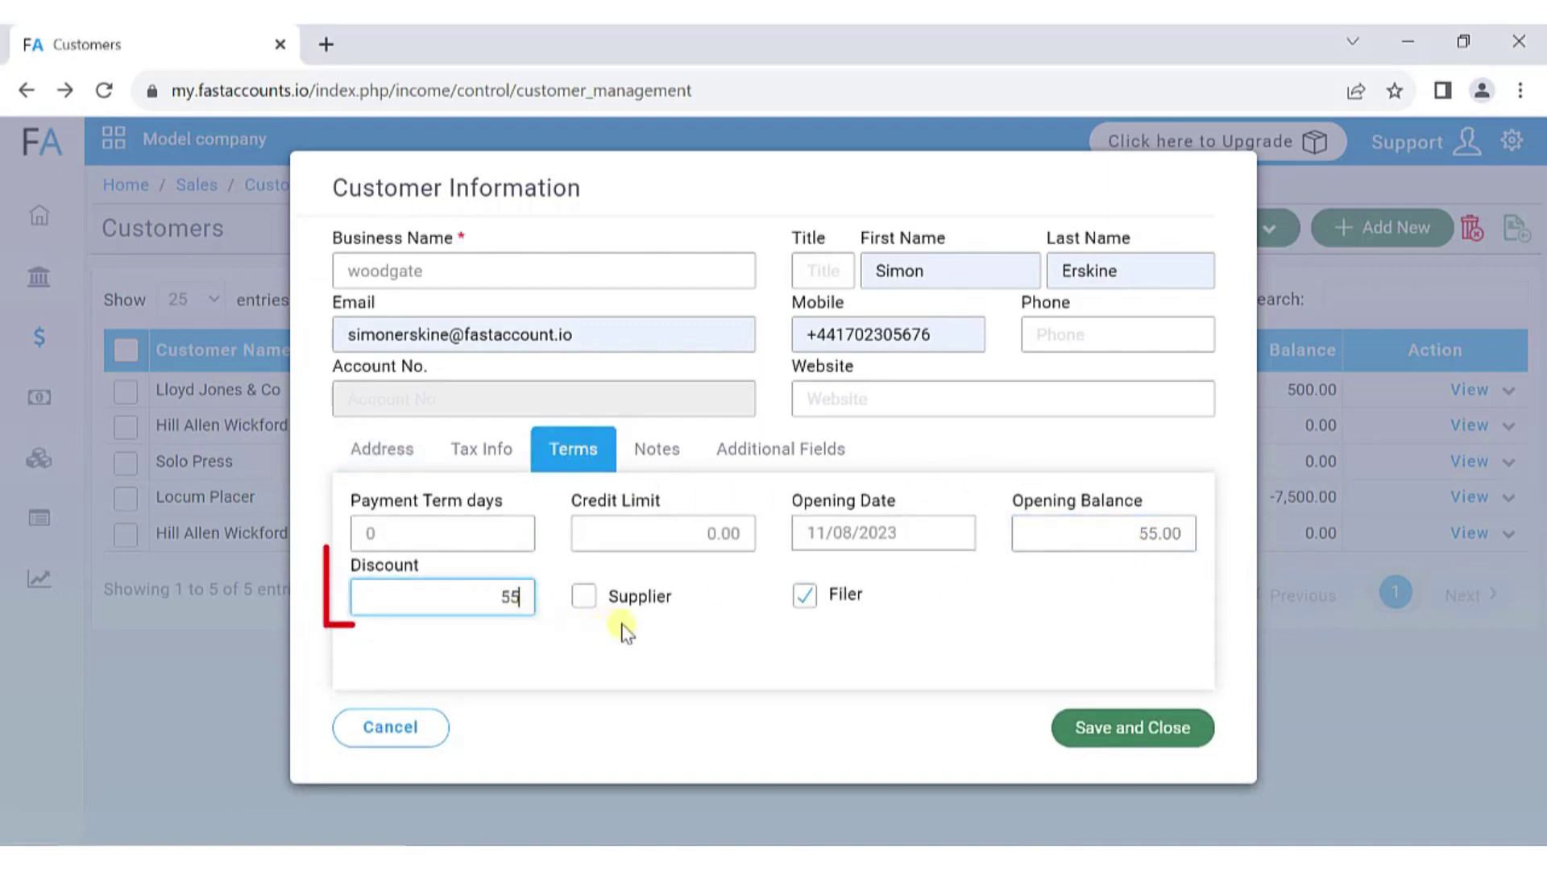
left_click(622, 625)
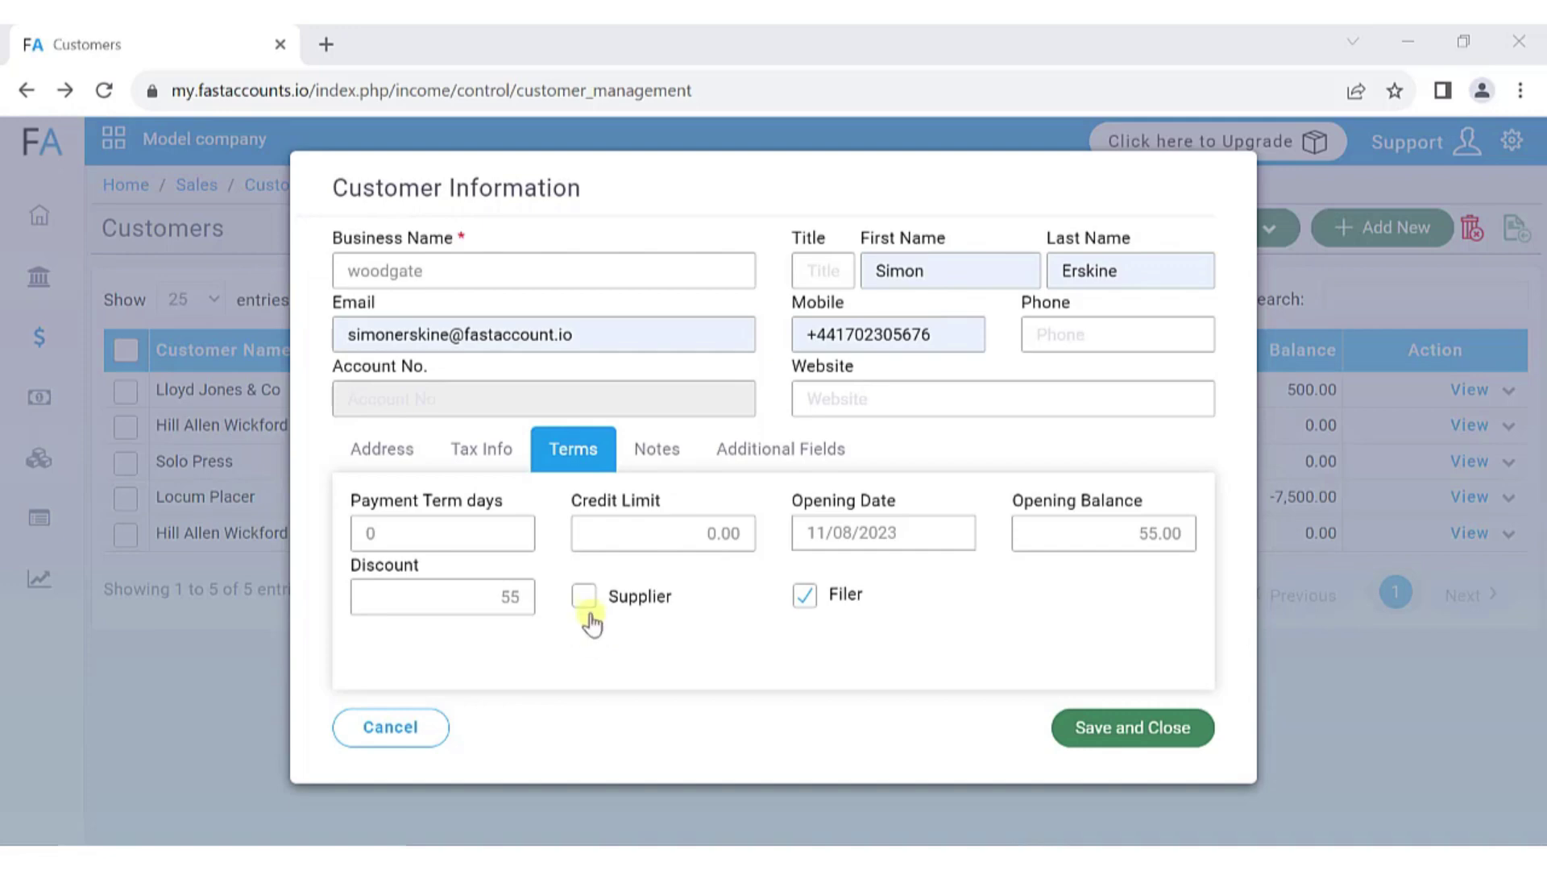
- Mark the new customer as a supplier too and save the customer record
left_click(585, 617)
left_click(725, 466)
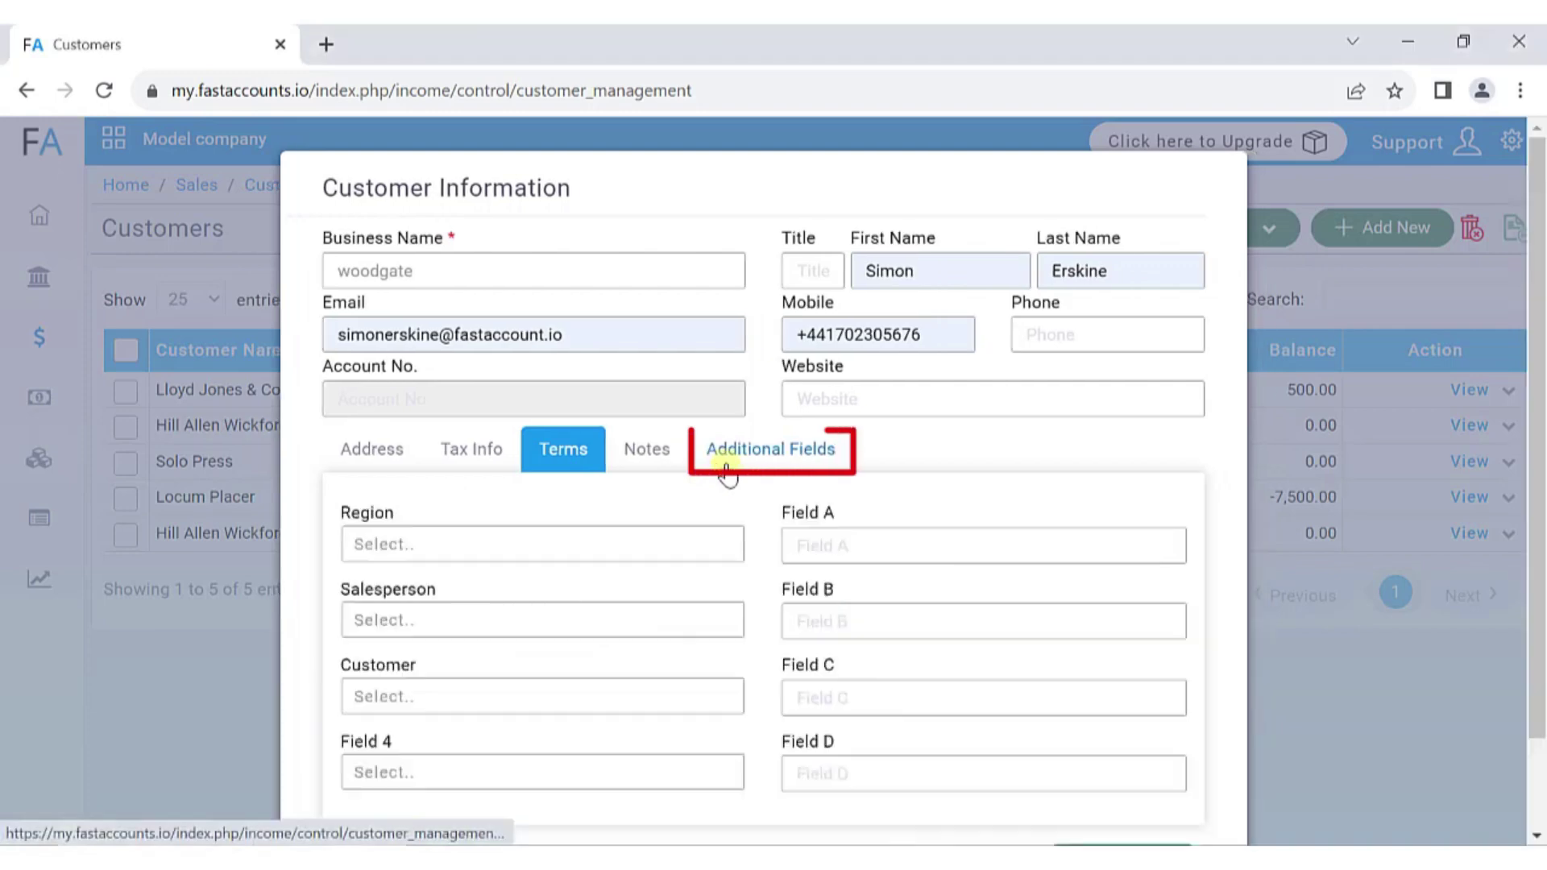
scroll(727, 516, "down", 2)
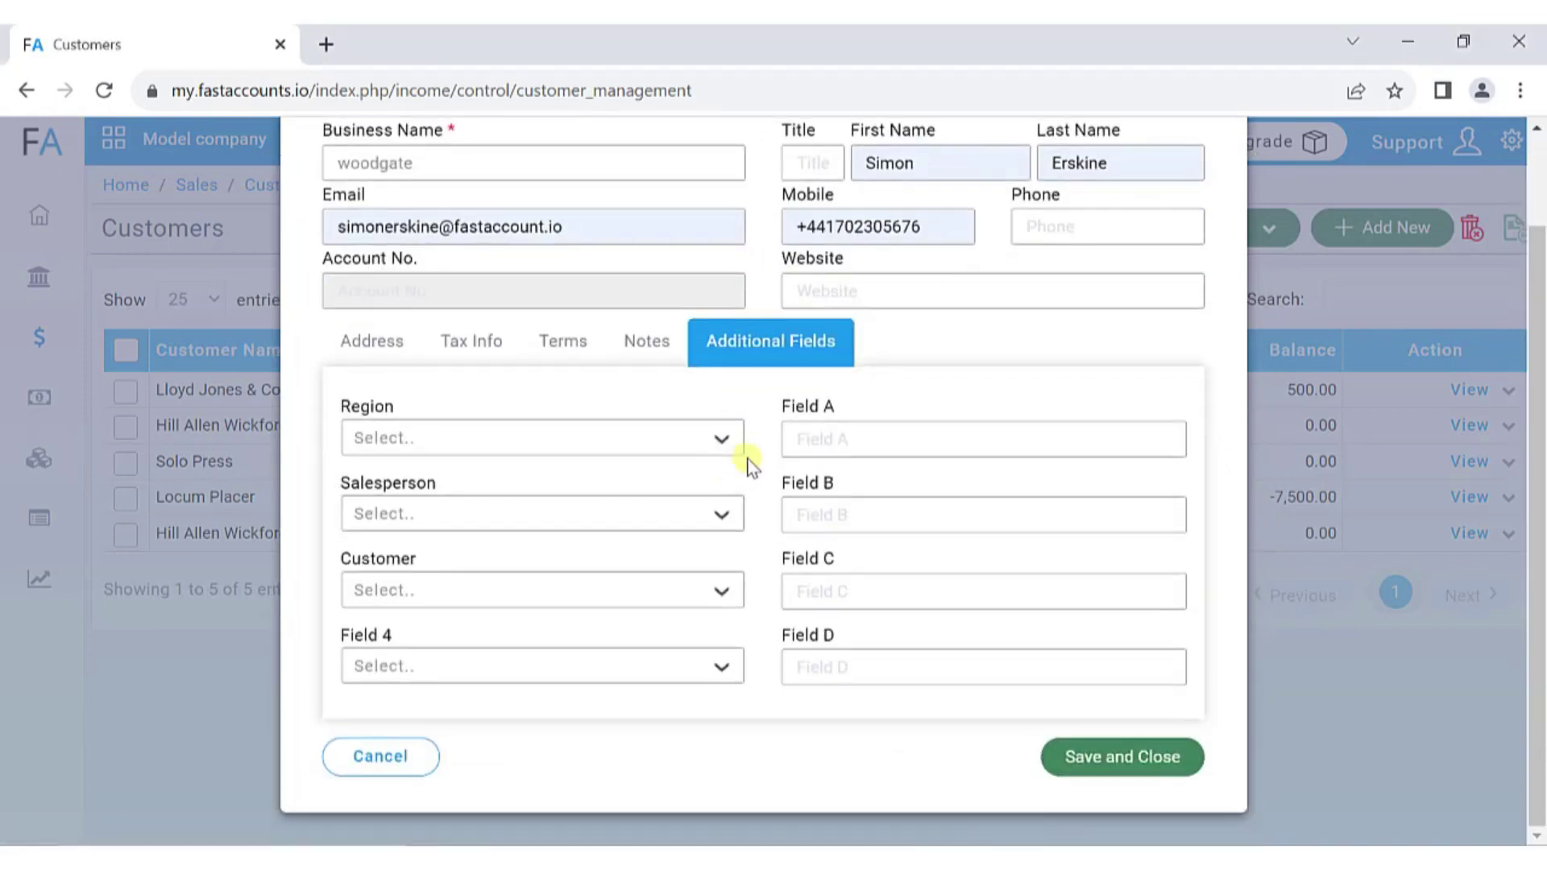
left_click(1062, 772)
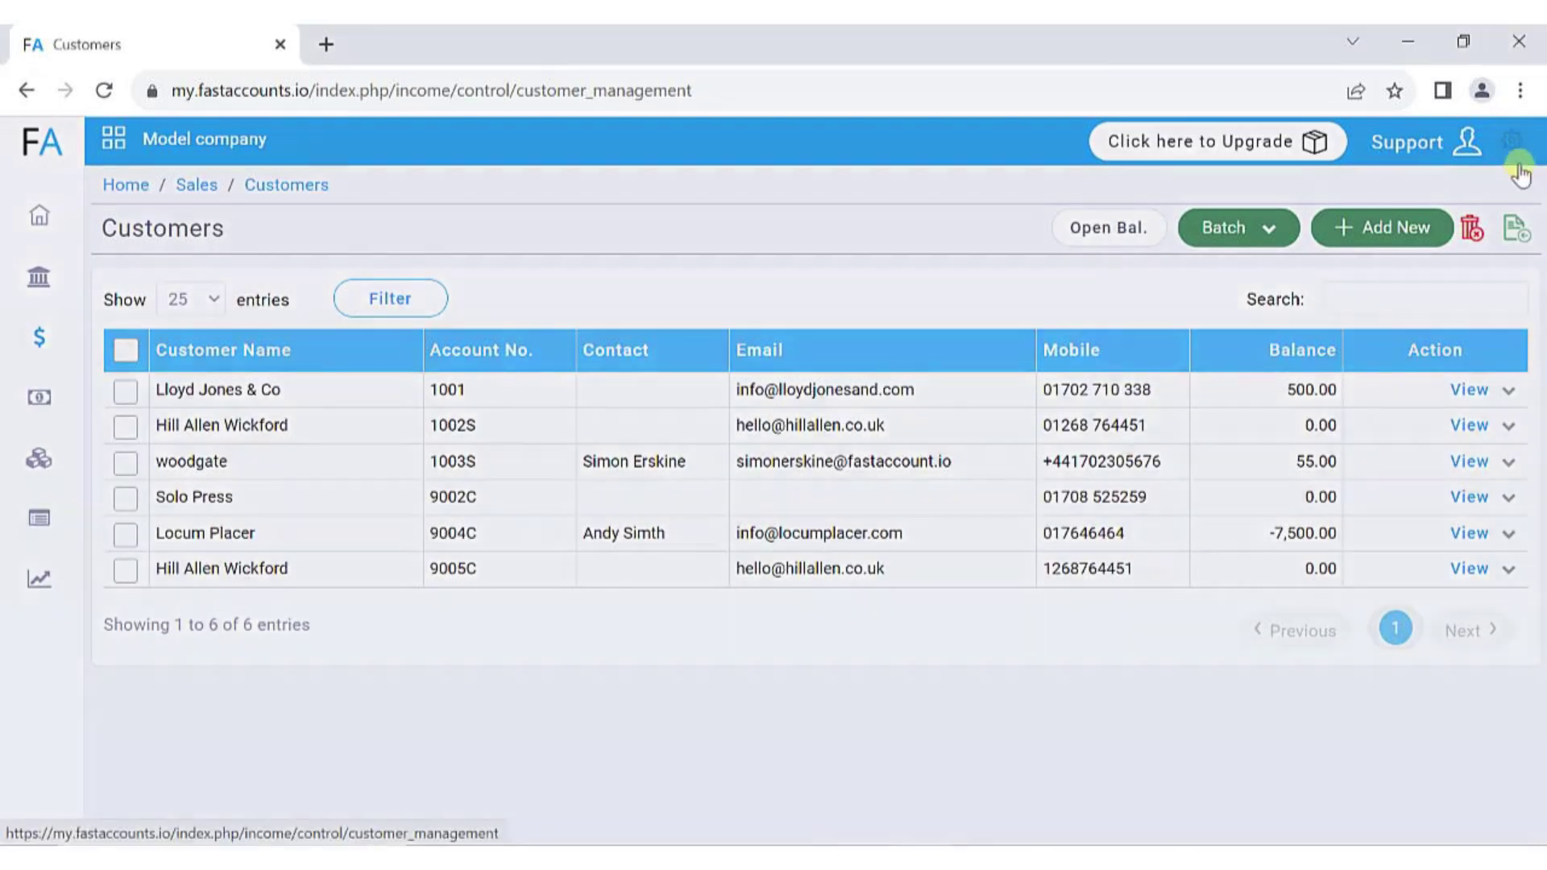
- Enable products for customers in the Smart Settings and save the settings
left_click(1512, 147)
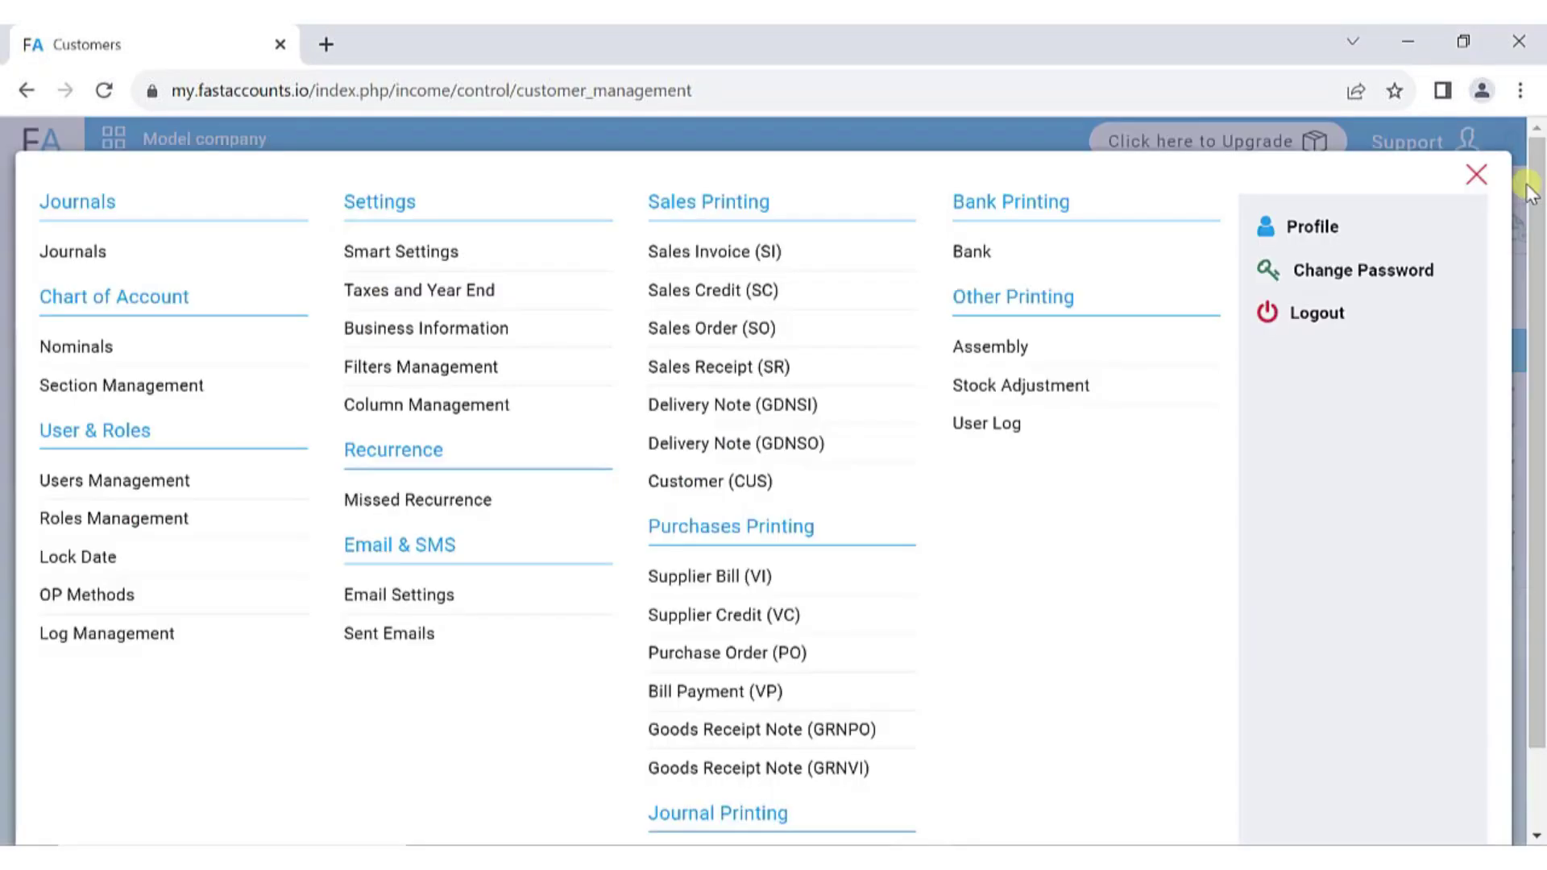
left_click(401, 251)
left_click(493, 421)
left_click(1406, 753)
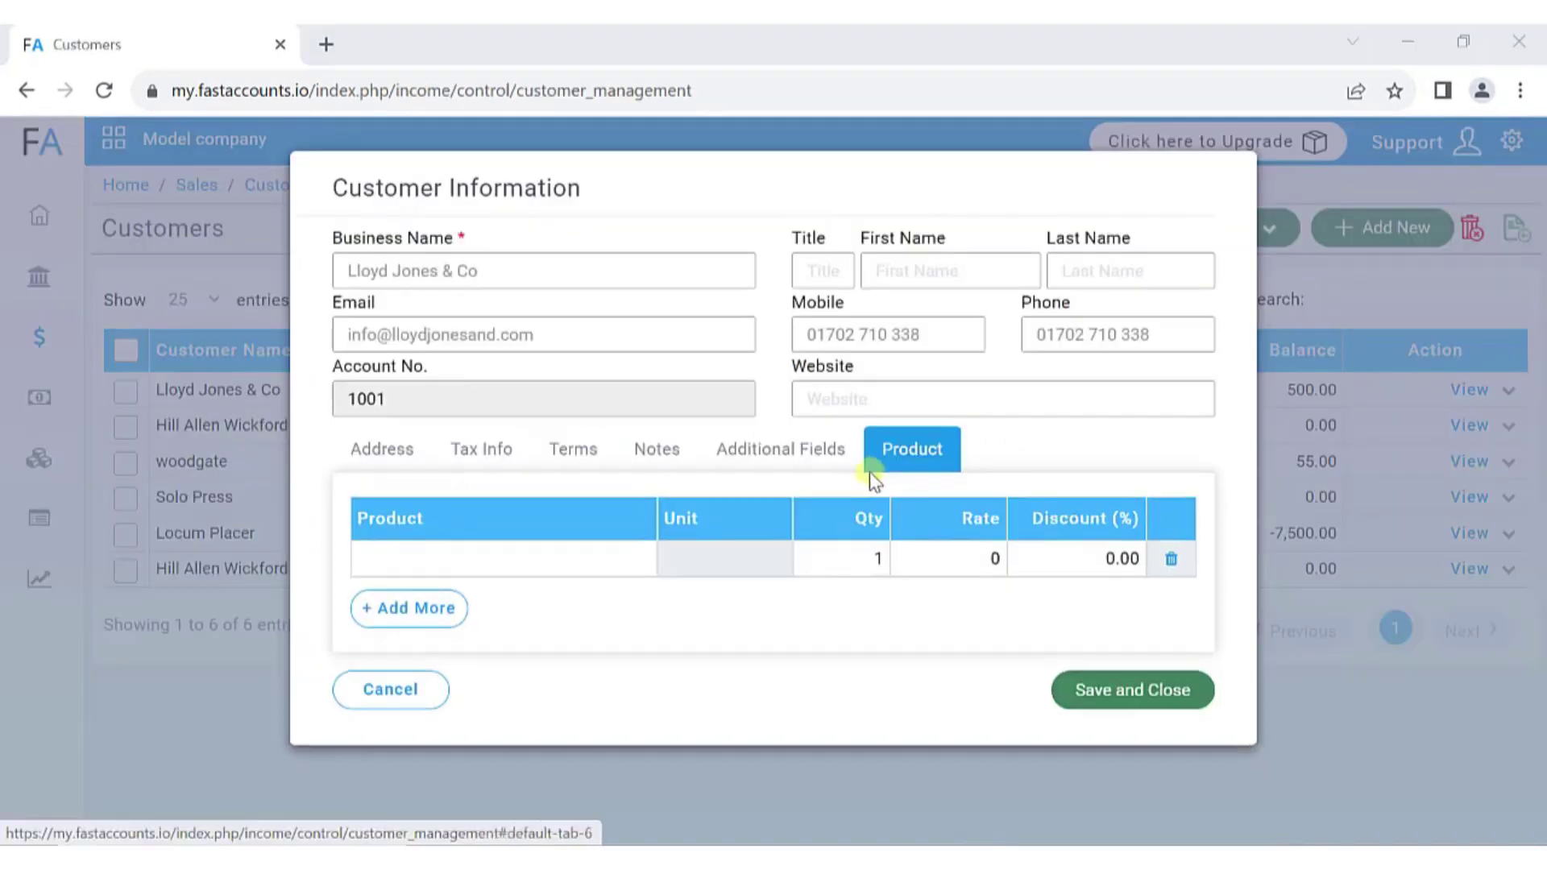
- Add the product centrum (1001) with a rate of 600 to Lloyd Jones & Co and save the customer
left_click(524, 555)
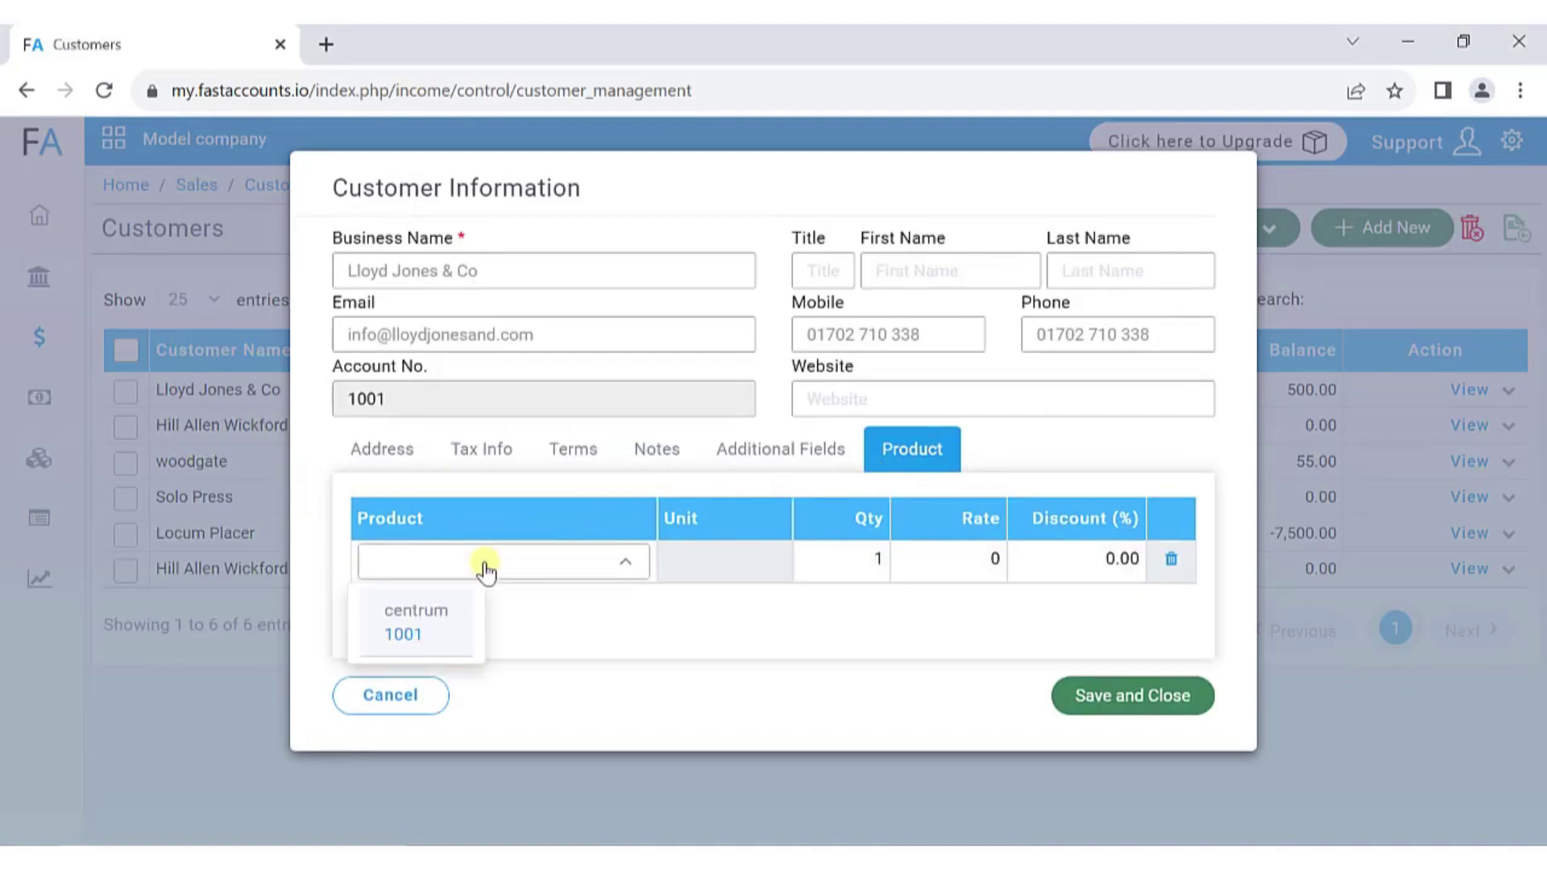
left_click(407, 622)
left_click(939, 556)
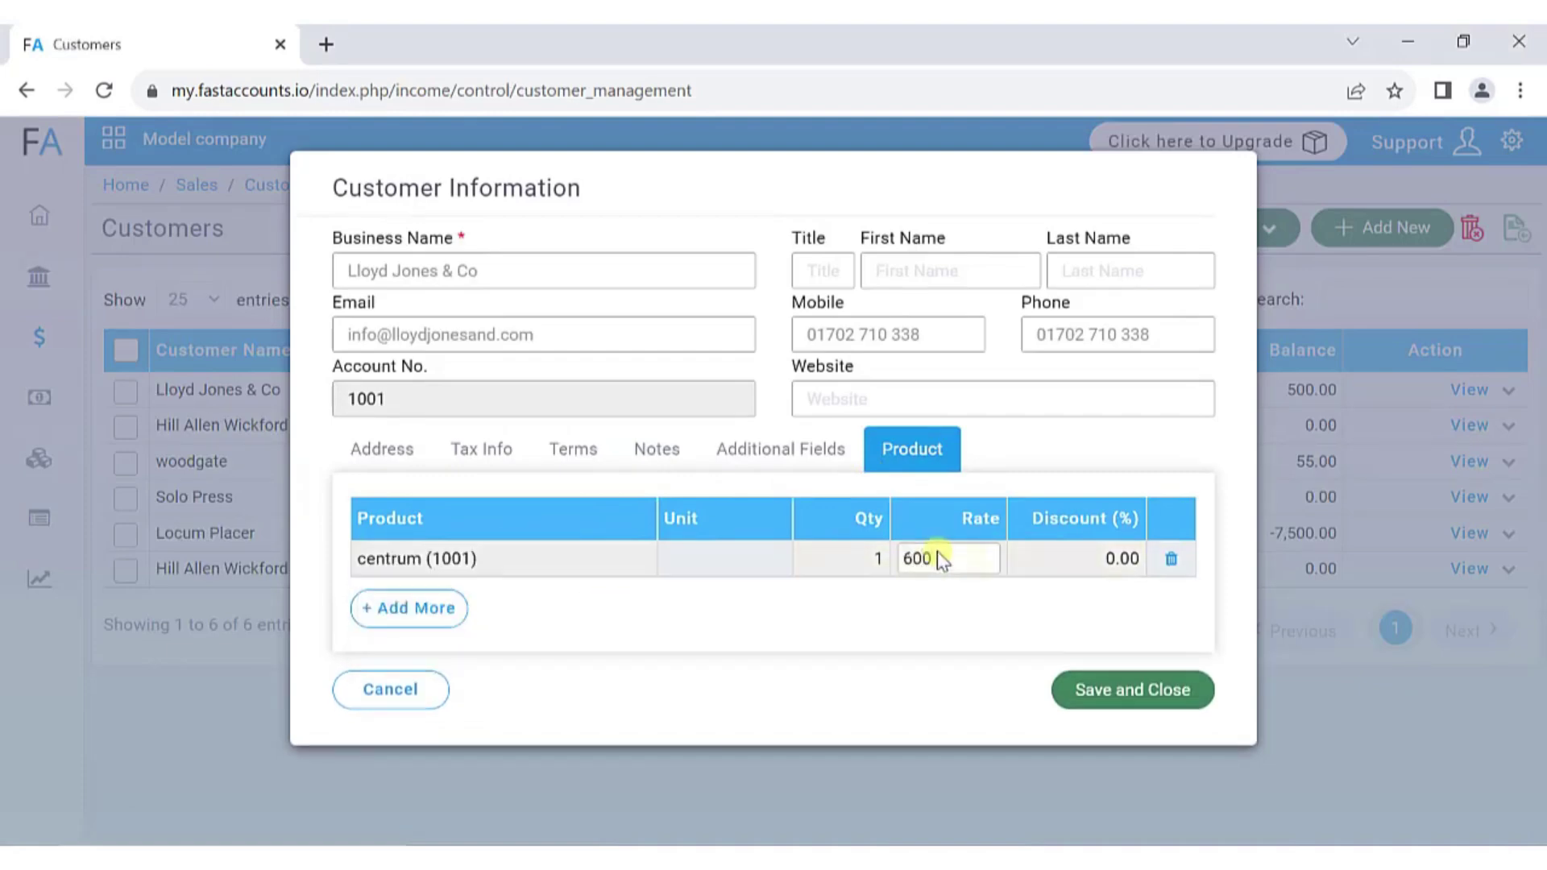
left_click(1020, 609)
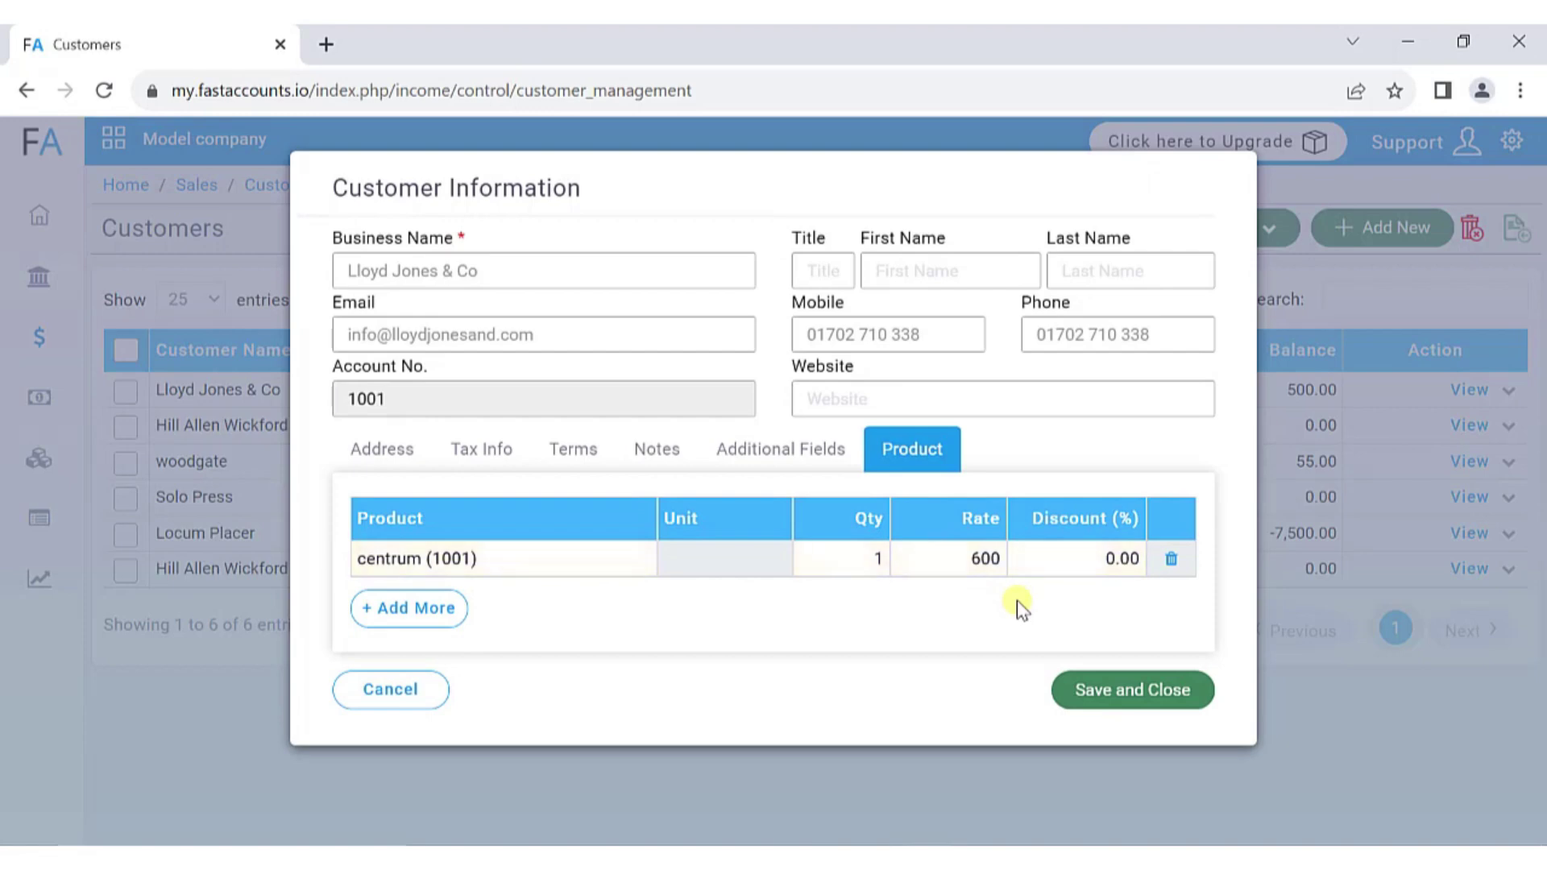
left_click(1135, 686)
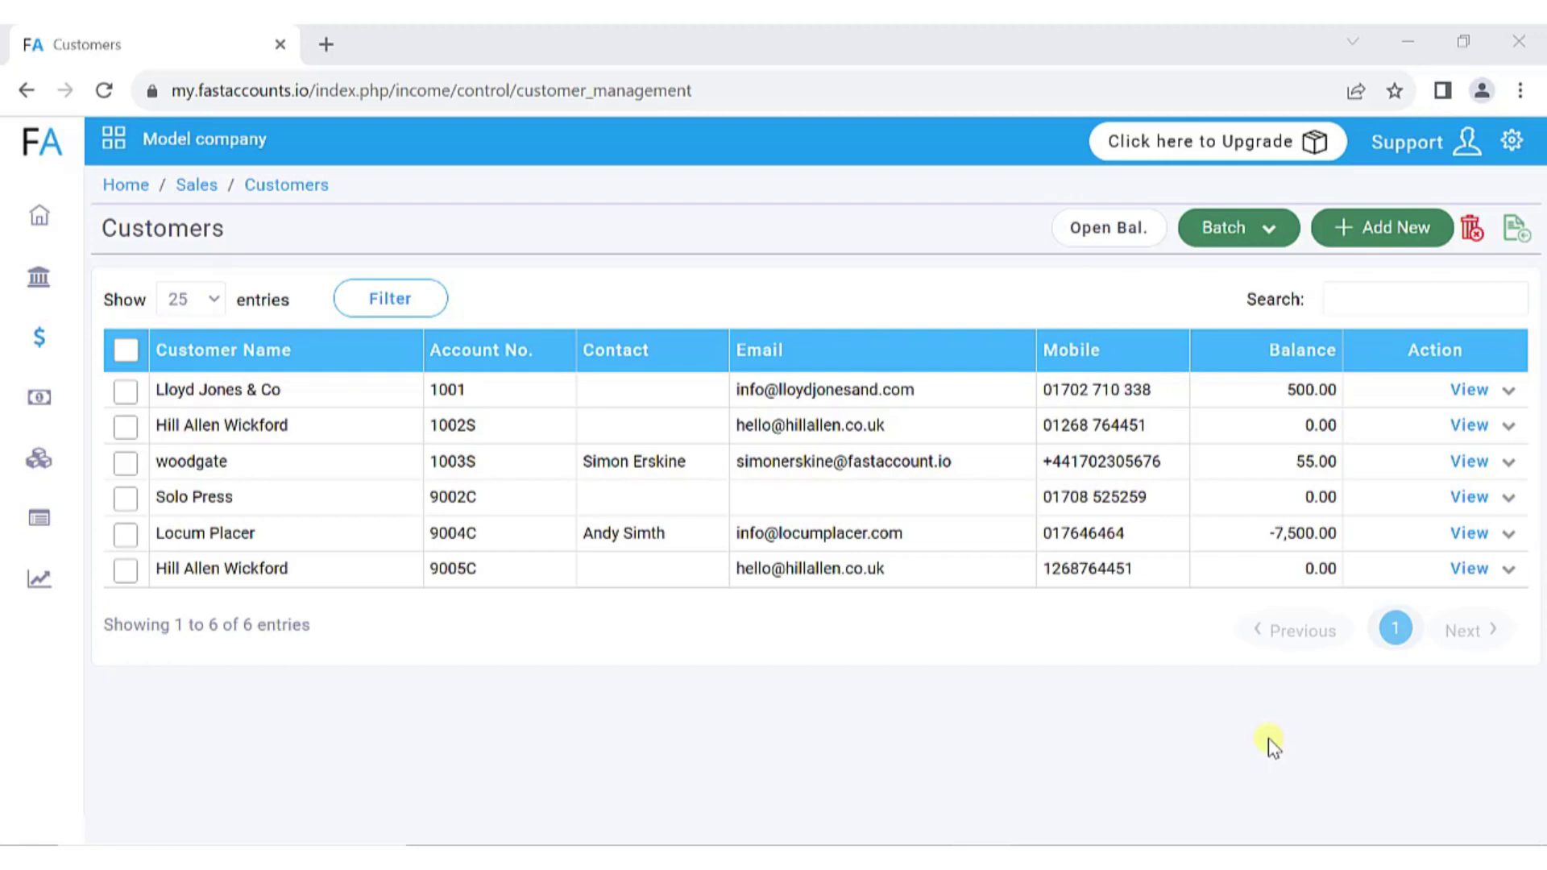
- Create a group named South of type Customer & Supplier in the Groups settings and save it
left_click(1497, 145)
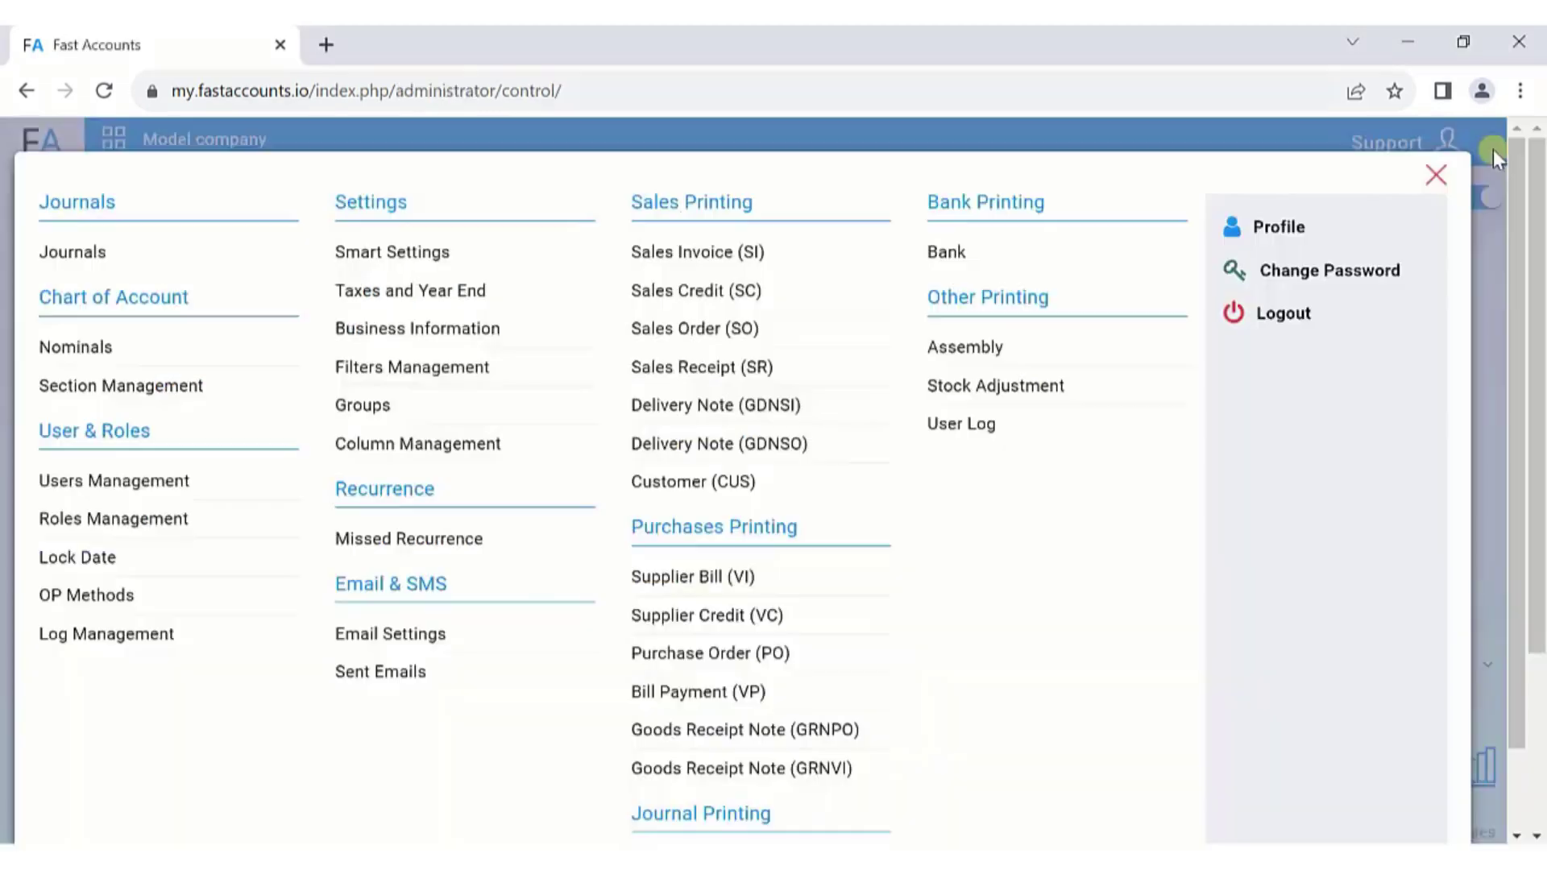
left_click(360, 407)
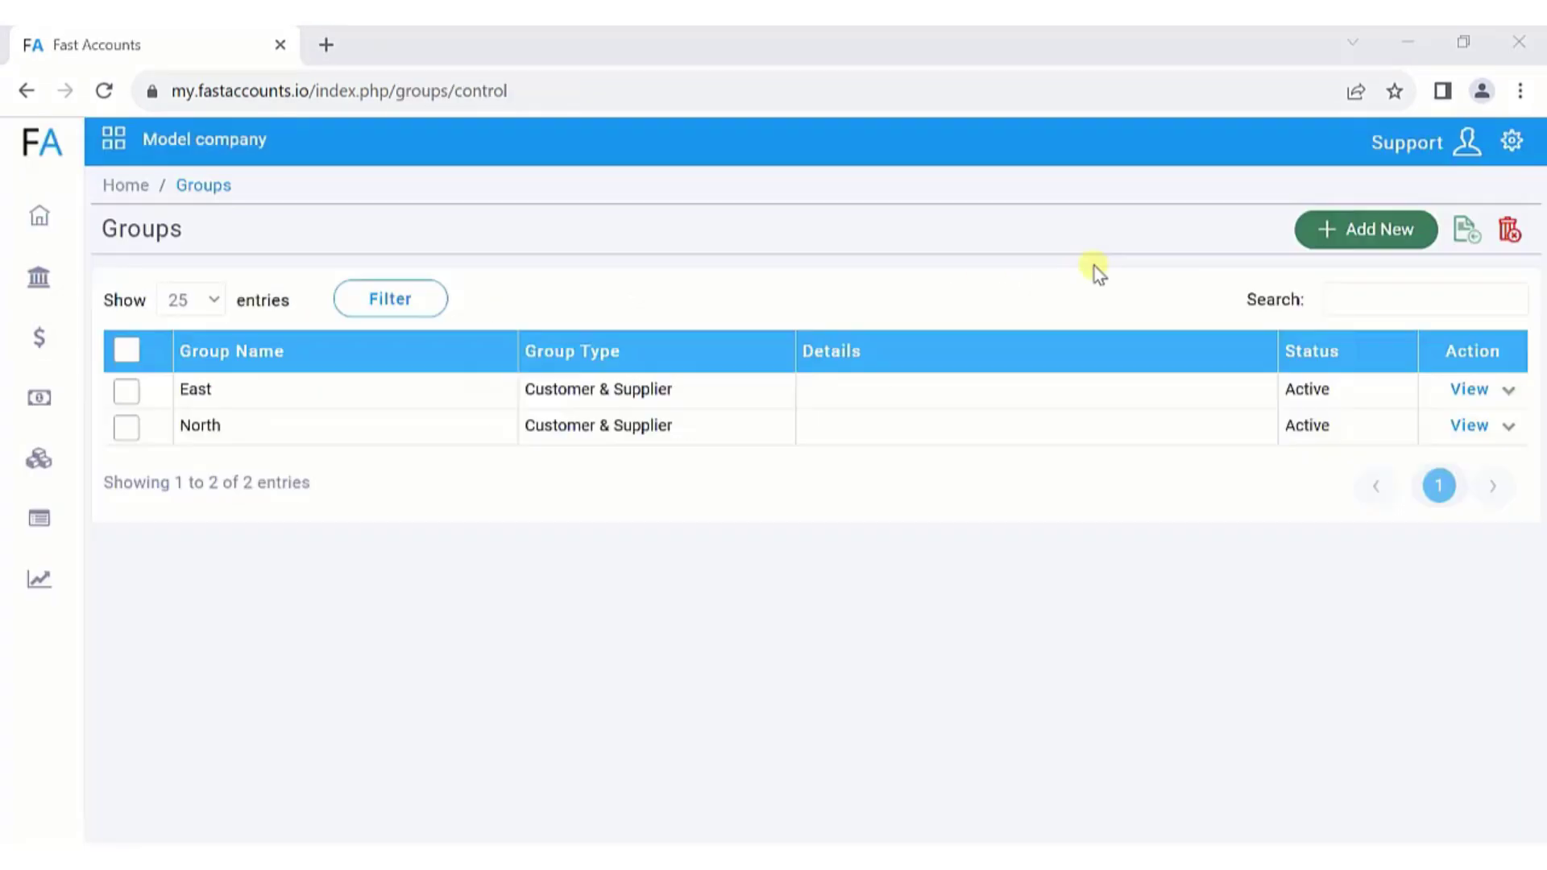
left_click(1309, 241)
left_click(524, 272)
type("South")
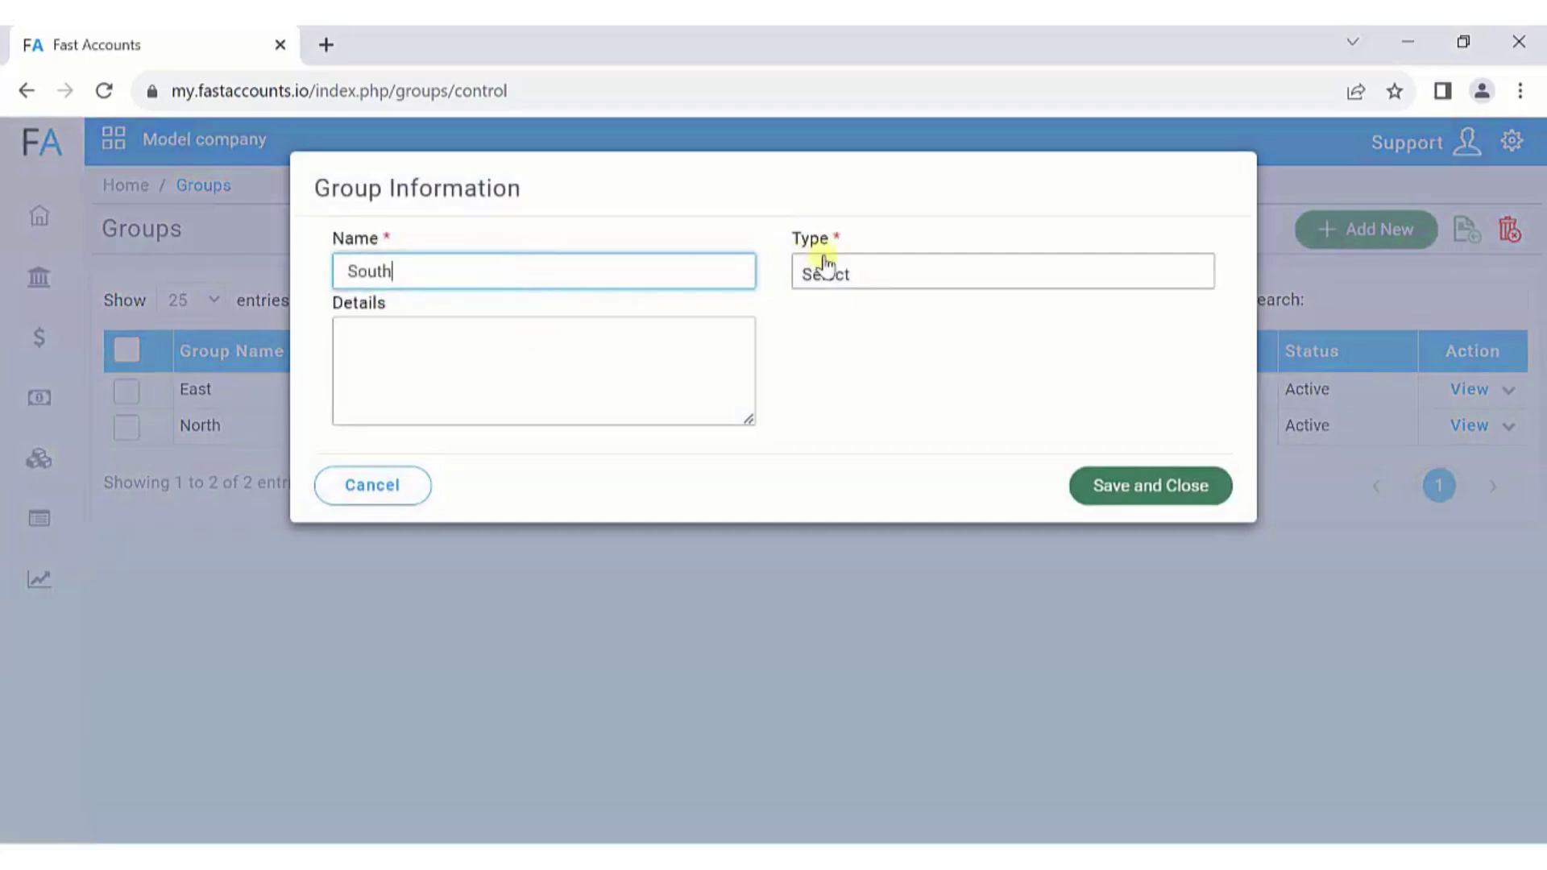
left_click(824, 266)
left_click(891, 379)
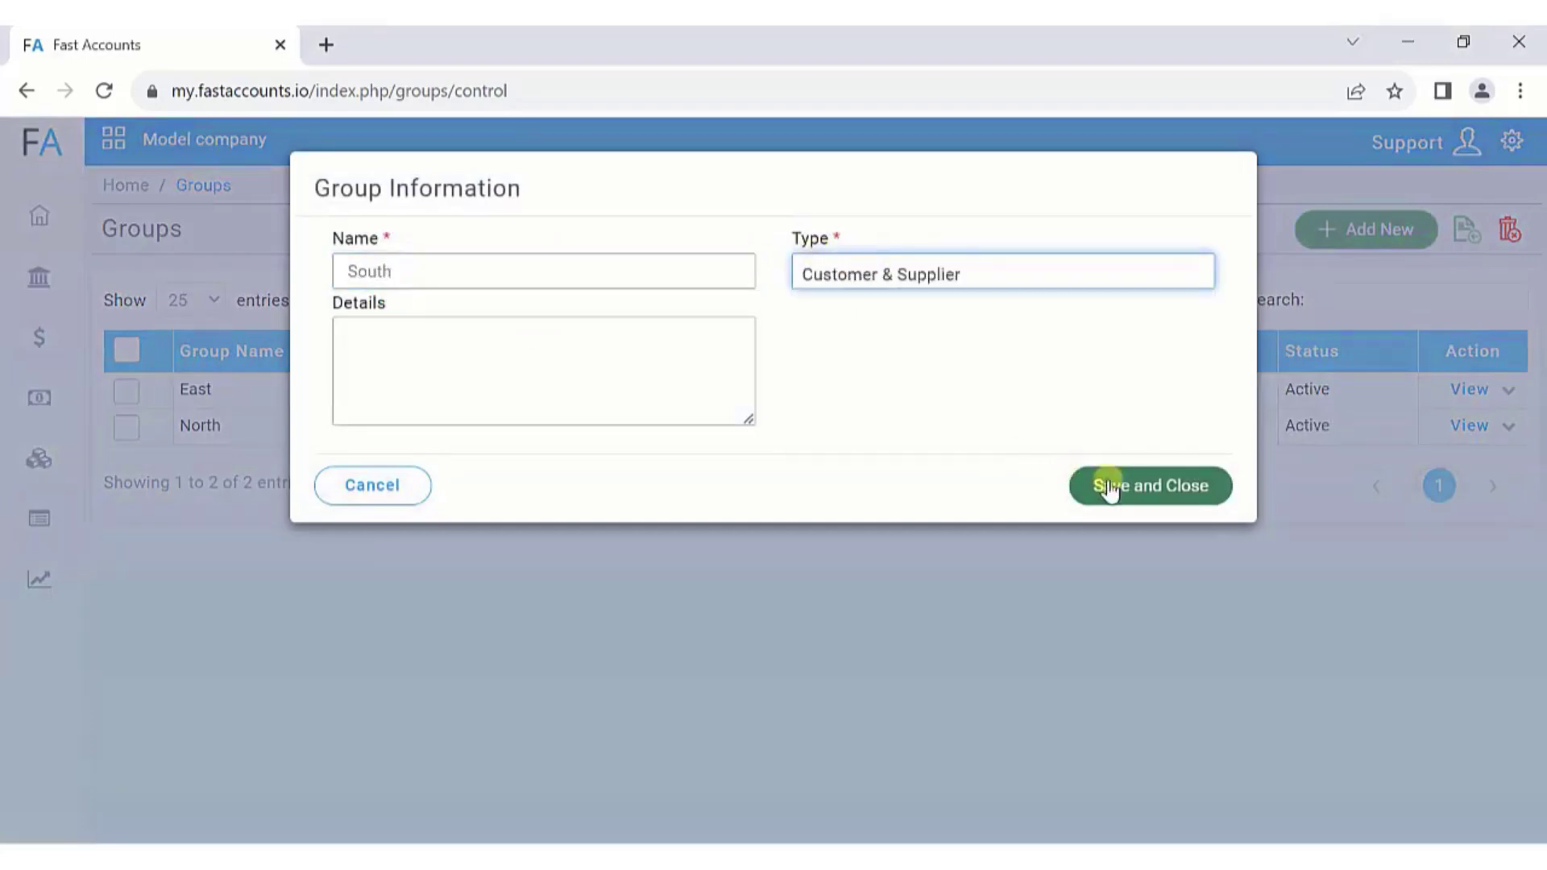
left_click(1109, 488)
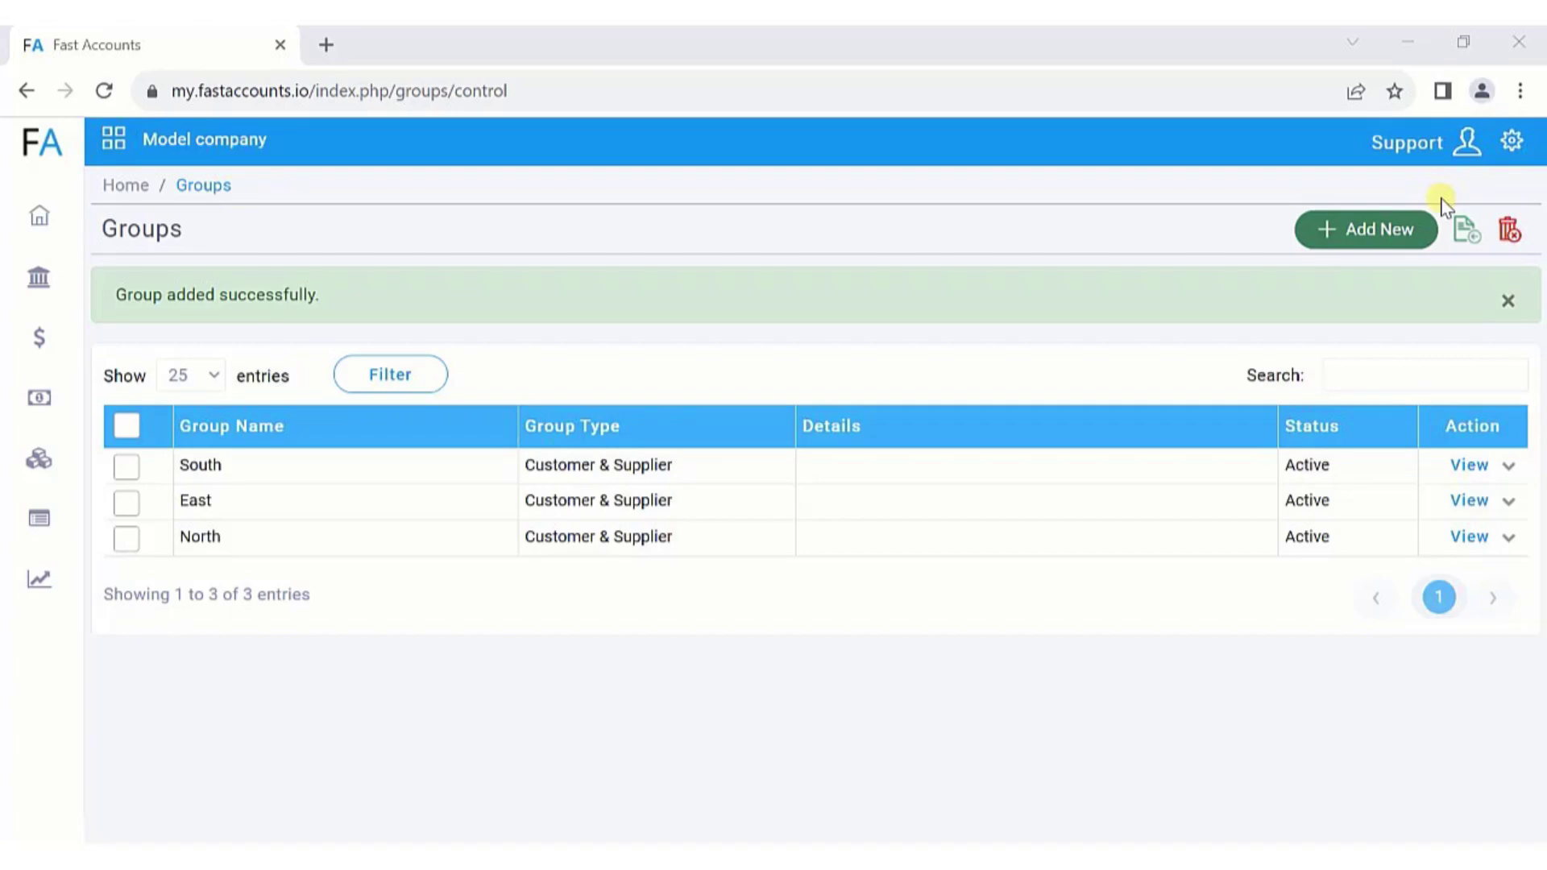
- Start a new user in Users Management and fill in the first name, last name, mobile number and email
left_click(1515, 143)
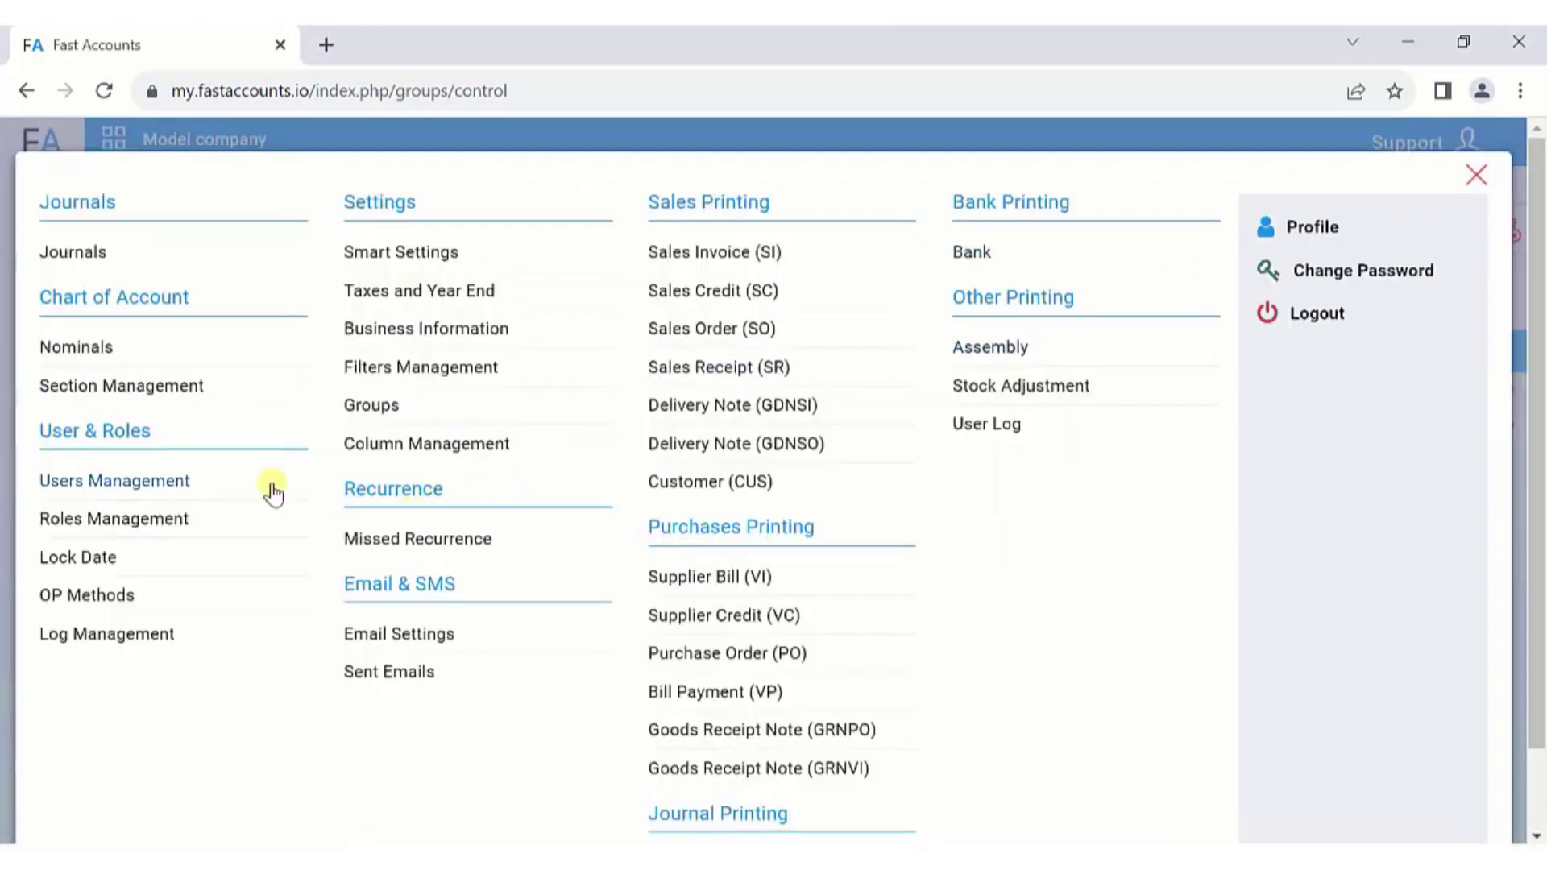
left_click(190, 484)
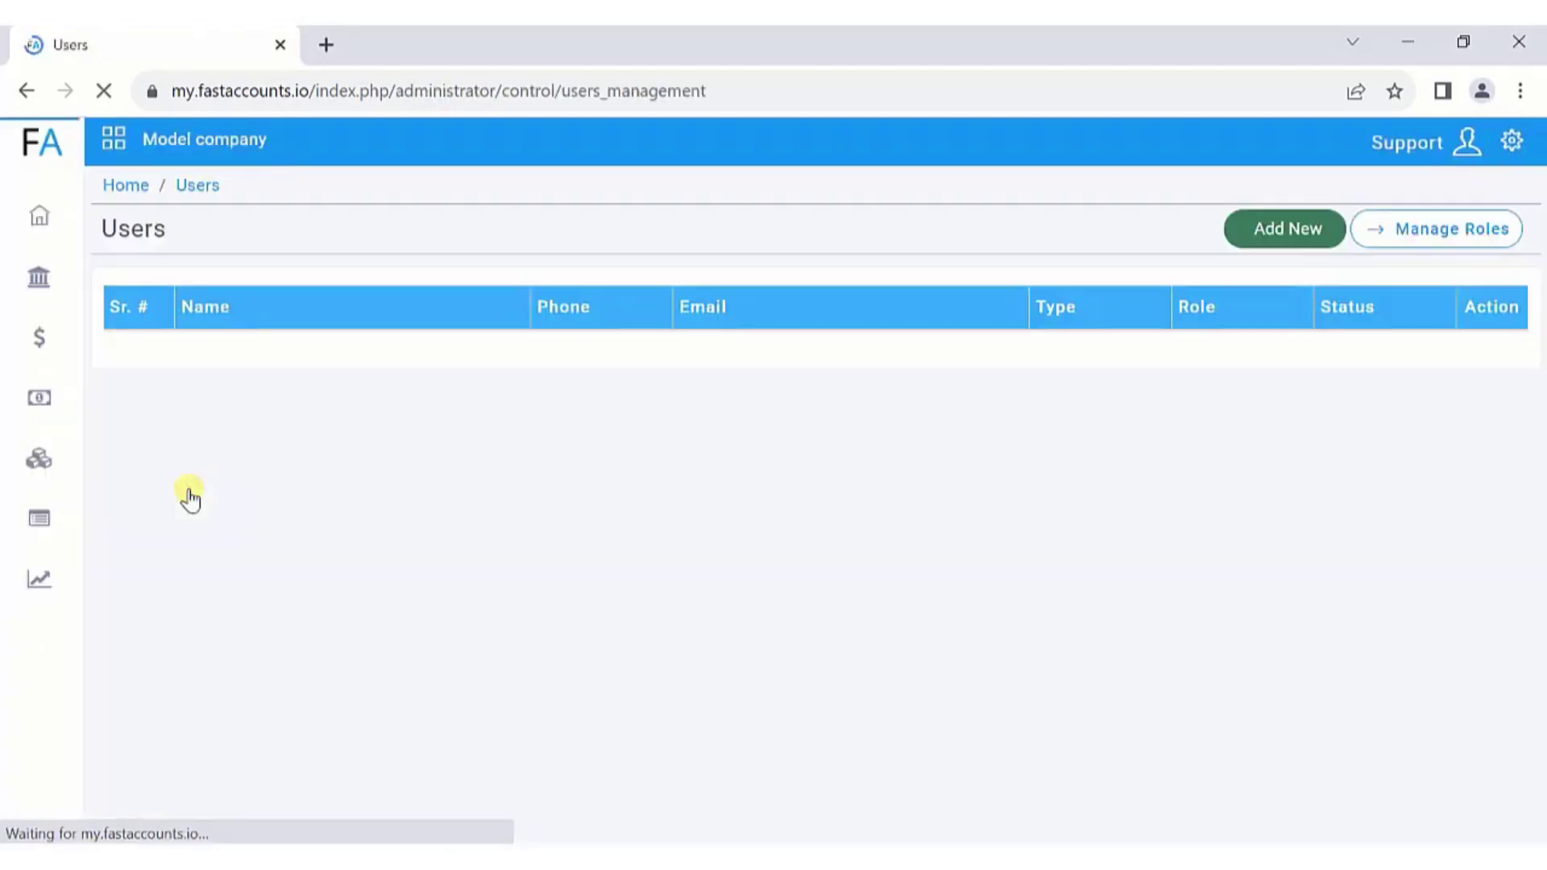
left_click(1239, 235)
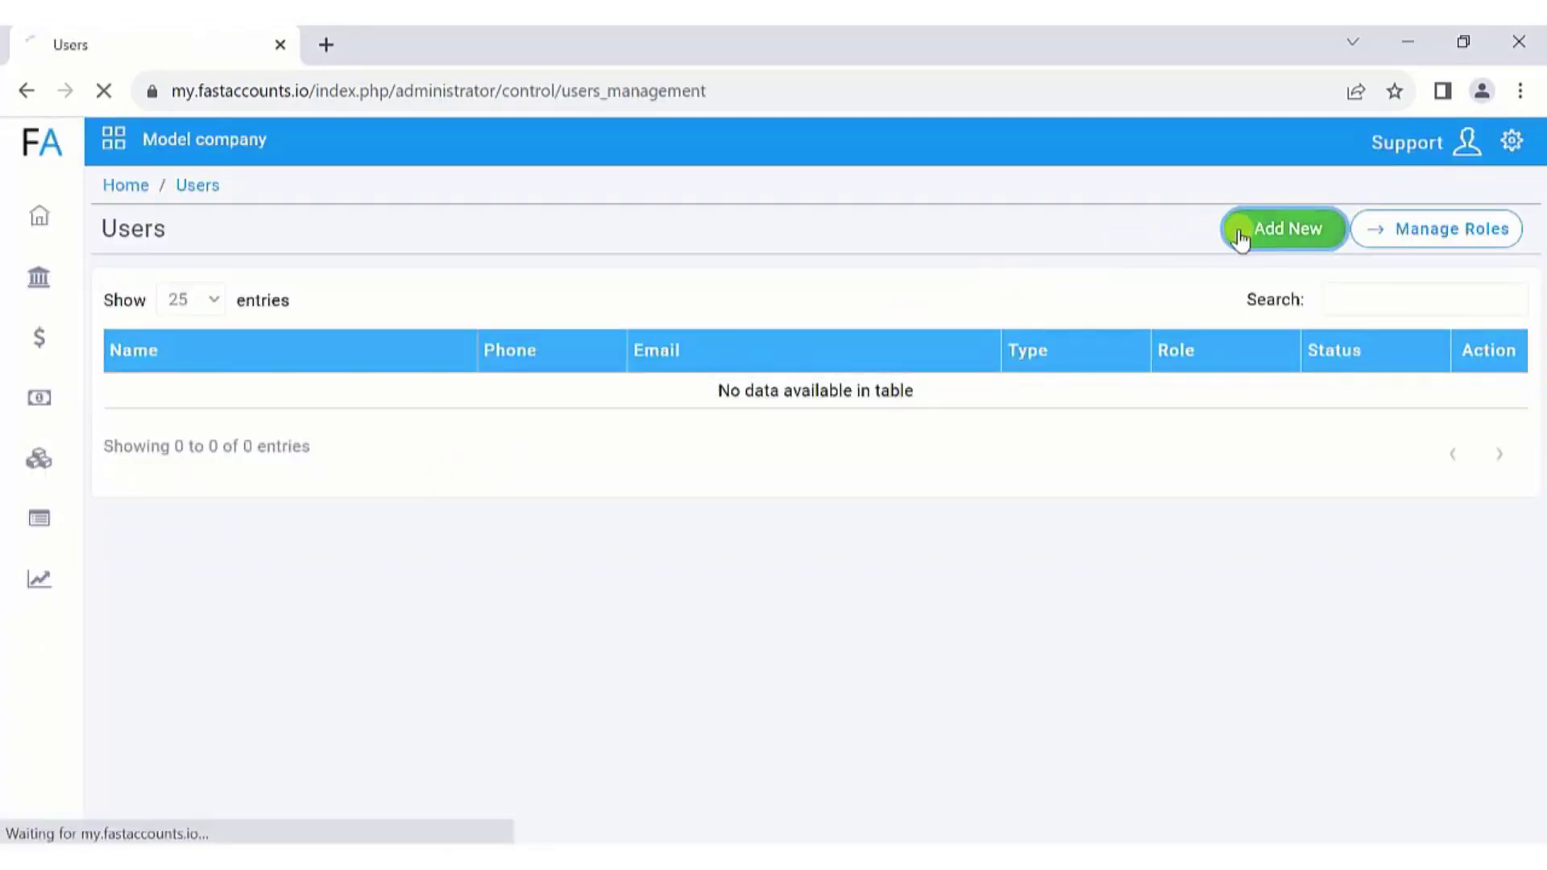
left_click(408, 342)
left_click(364, 398)
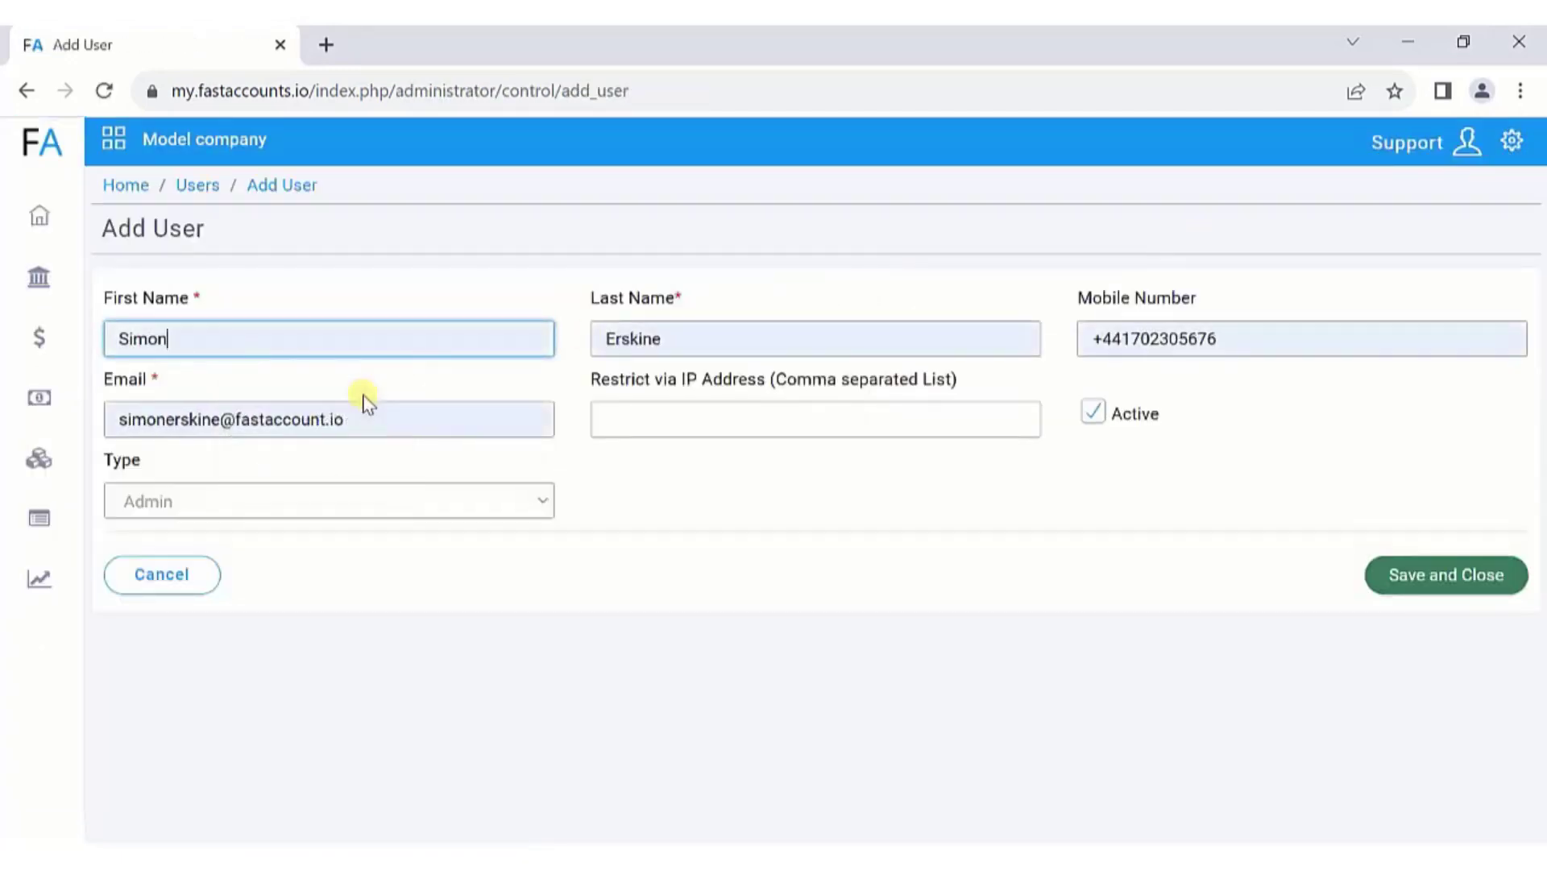
- Set the new user's type to Users and the role to user
left_click(341, 501)
left_click(316, 559)
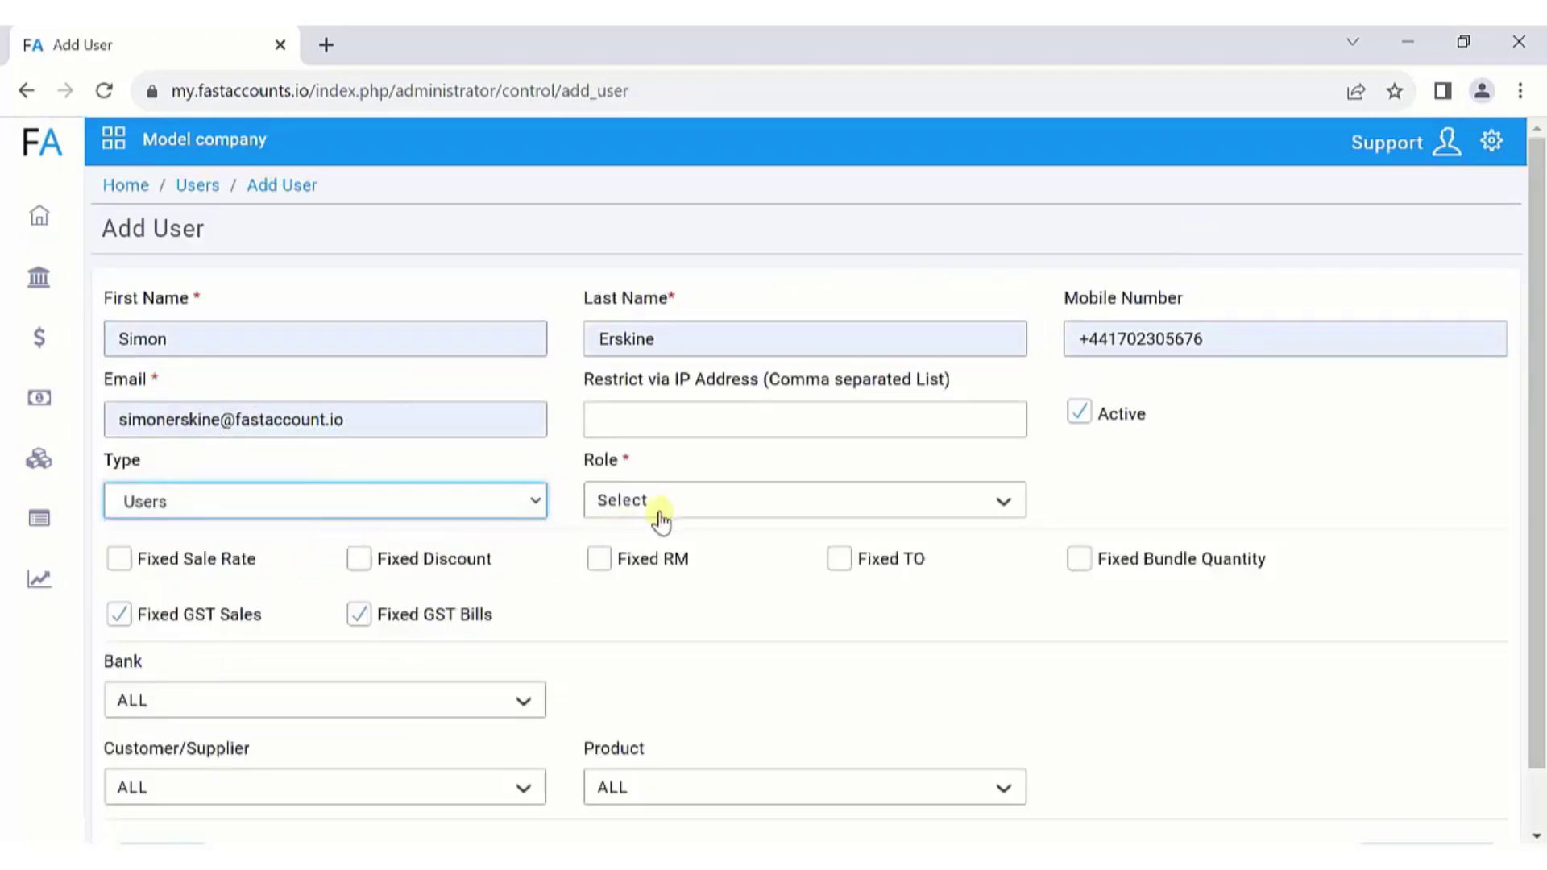
left_click(661, 507)
left_click(663, 618)
scroll(677, 620, "down", 1)
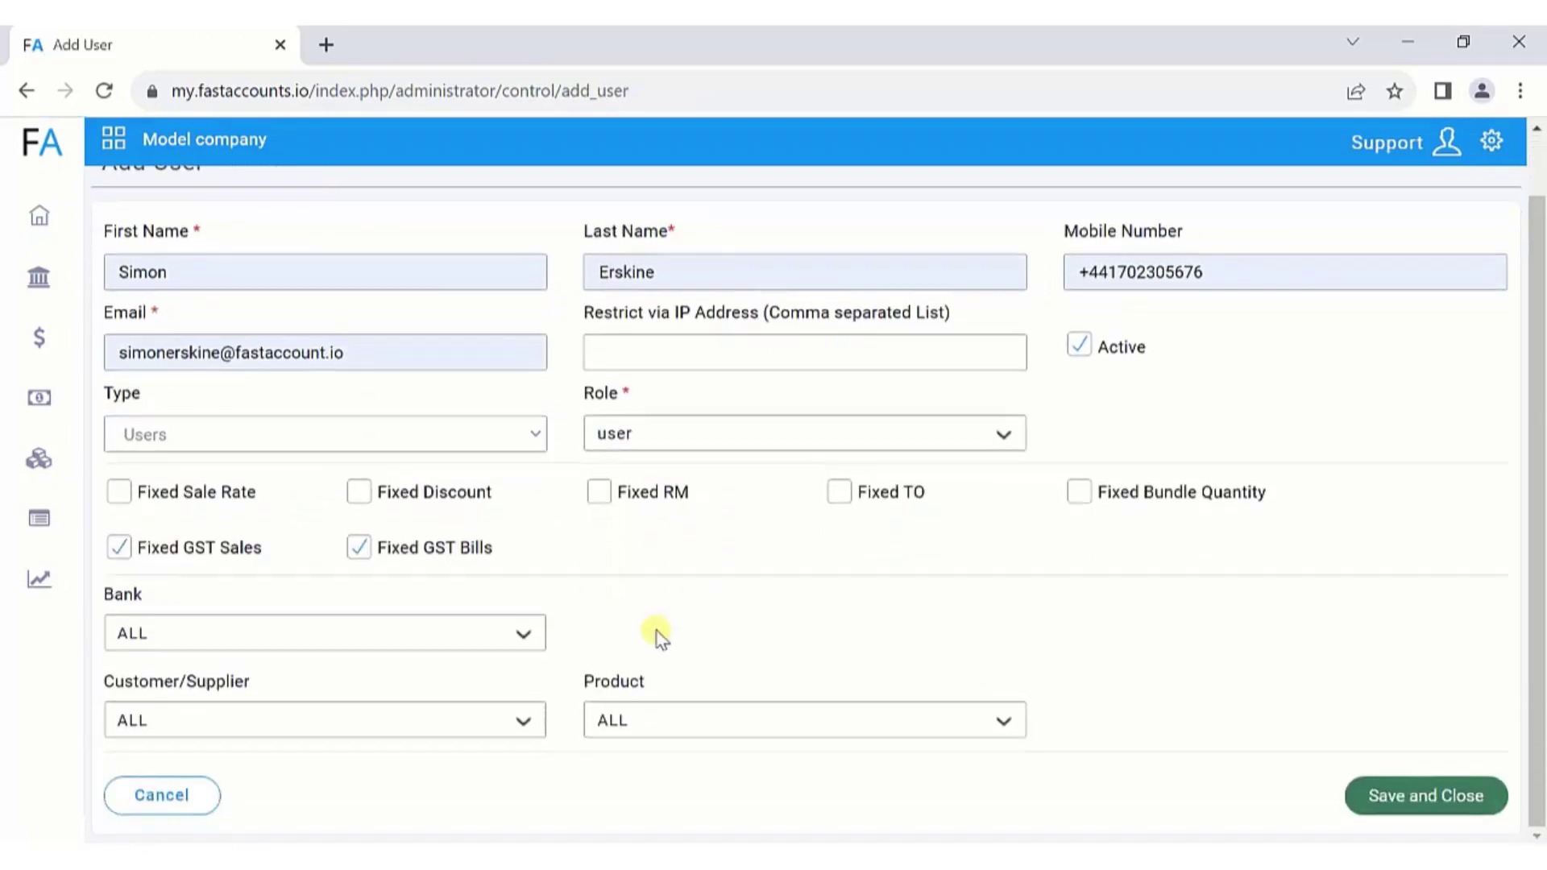
- Limit the new user's Customer/Supplier access to selected entries
left_click(432, 712)
left_click(403, 586)
left_click(423, 548)
left_click(1132, 745)
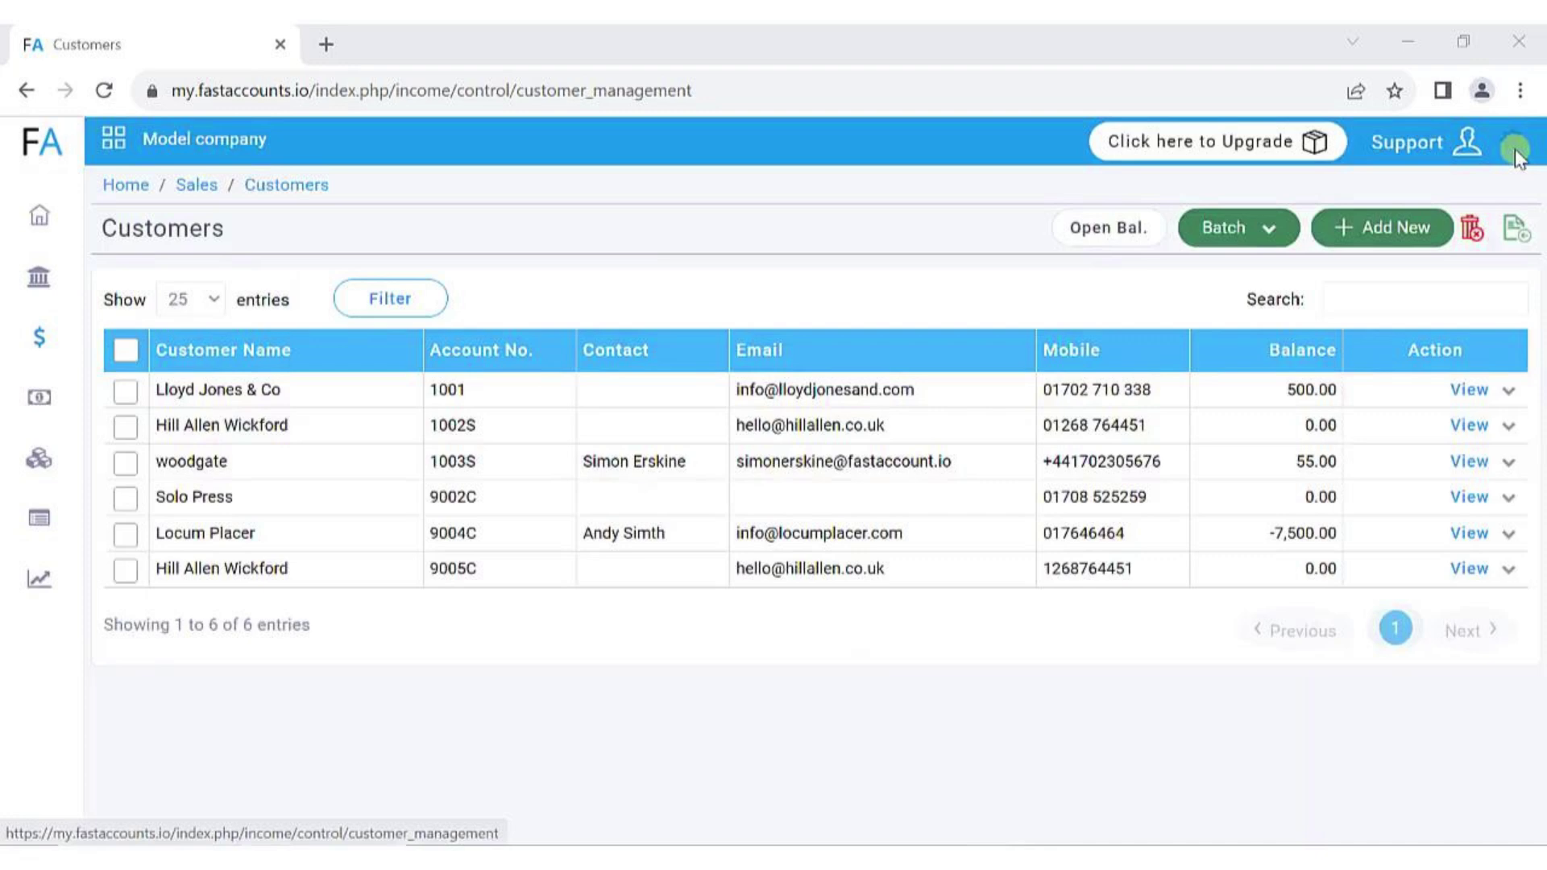
- Load the Customer / Supplier module fields of type Forms in Column Management
left_click(1515, 150)
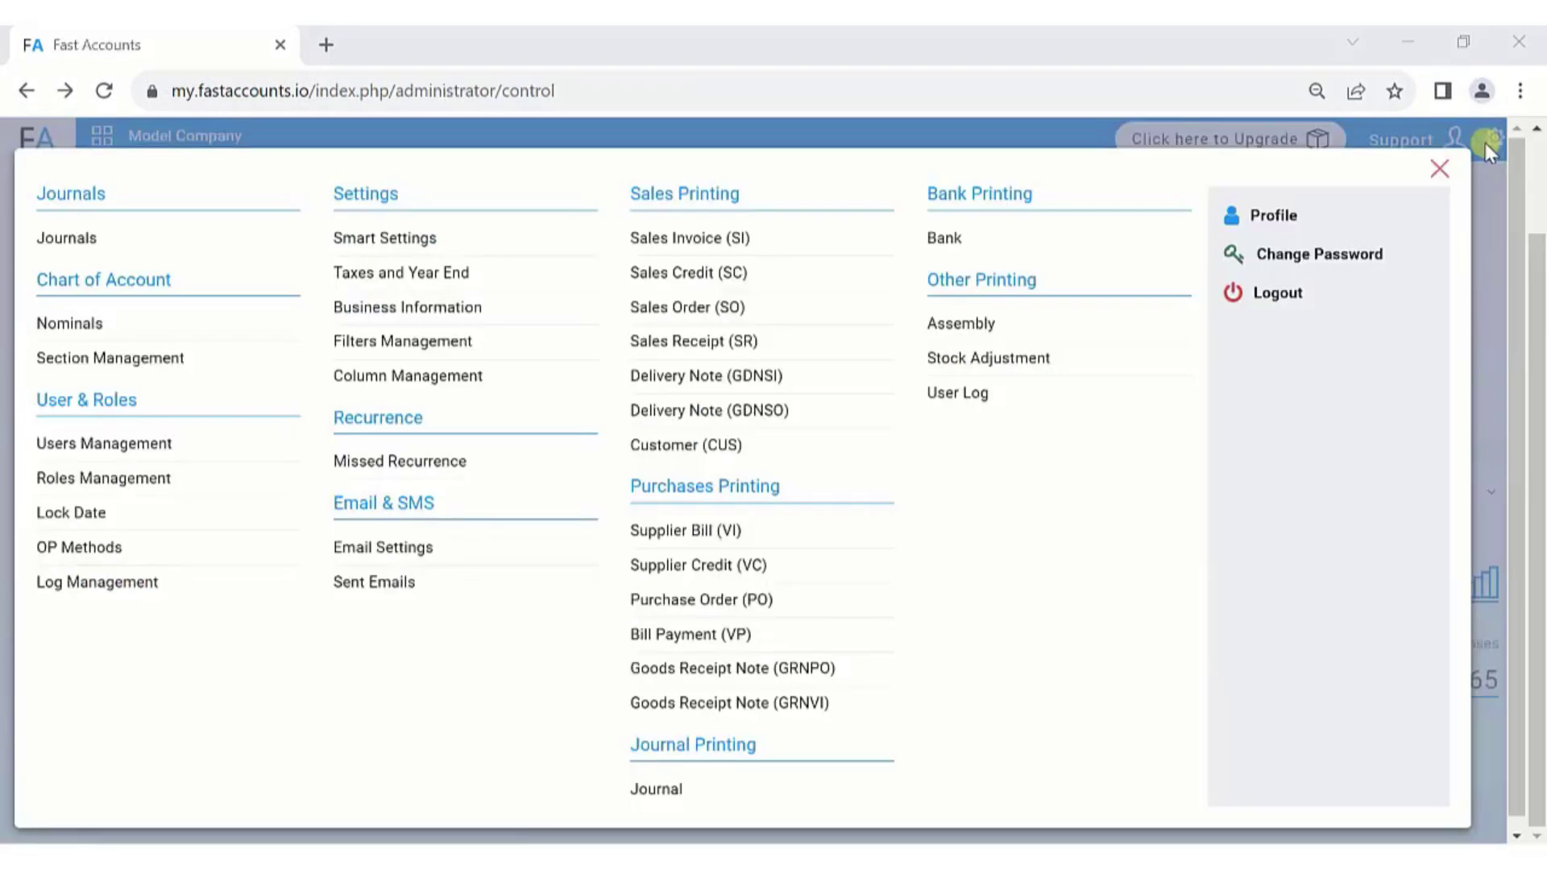
left_click(488, 378)
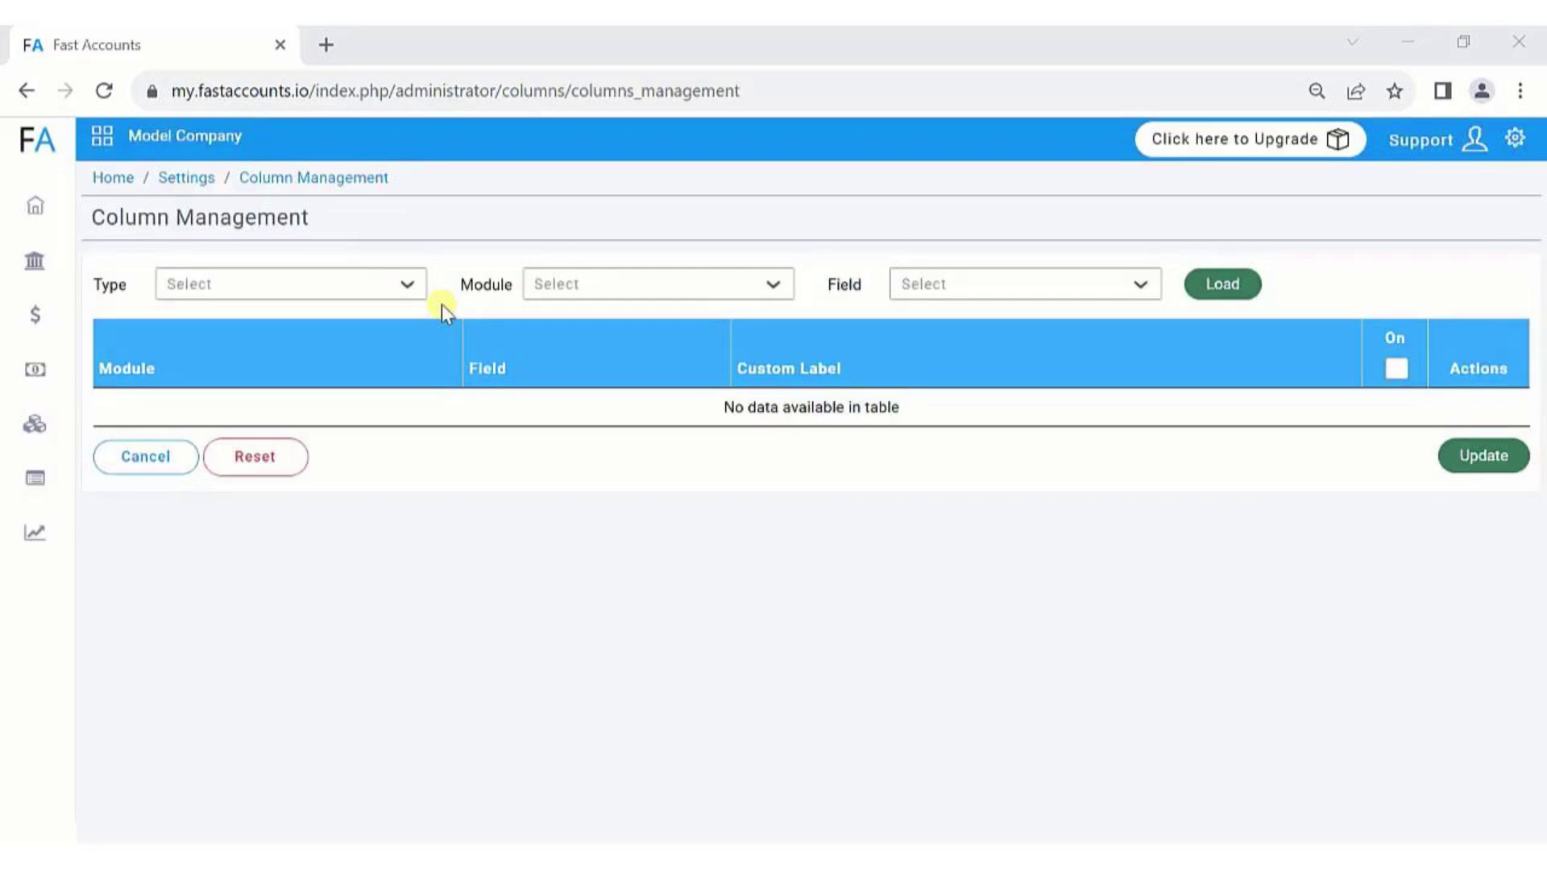
left_click(404, 291)
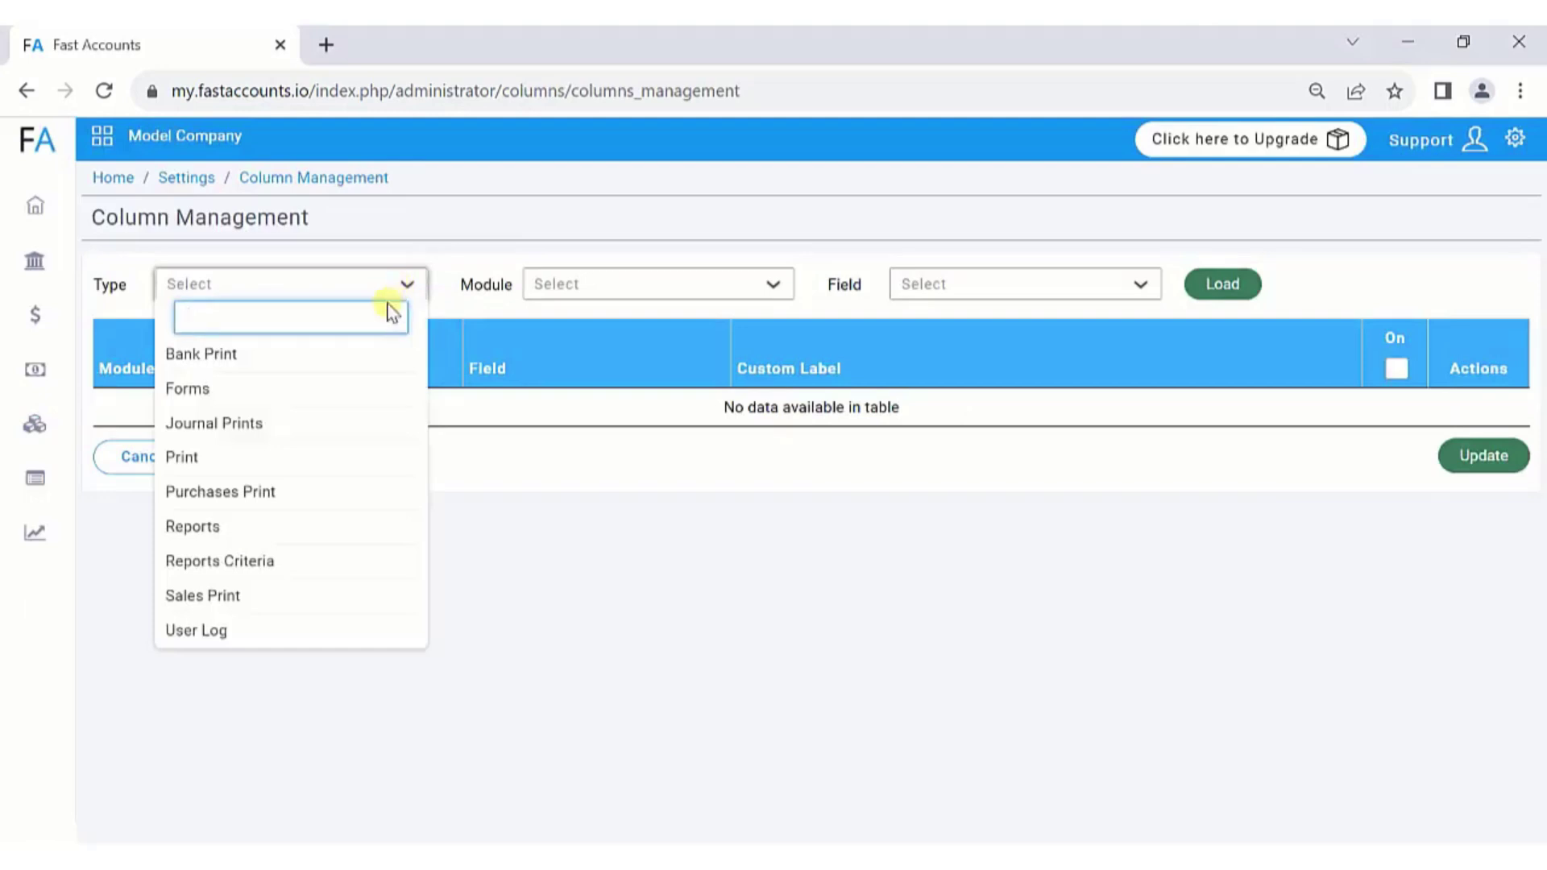
left_click(346, 389)
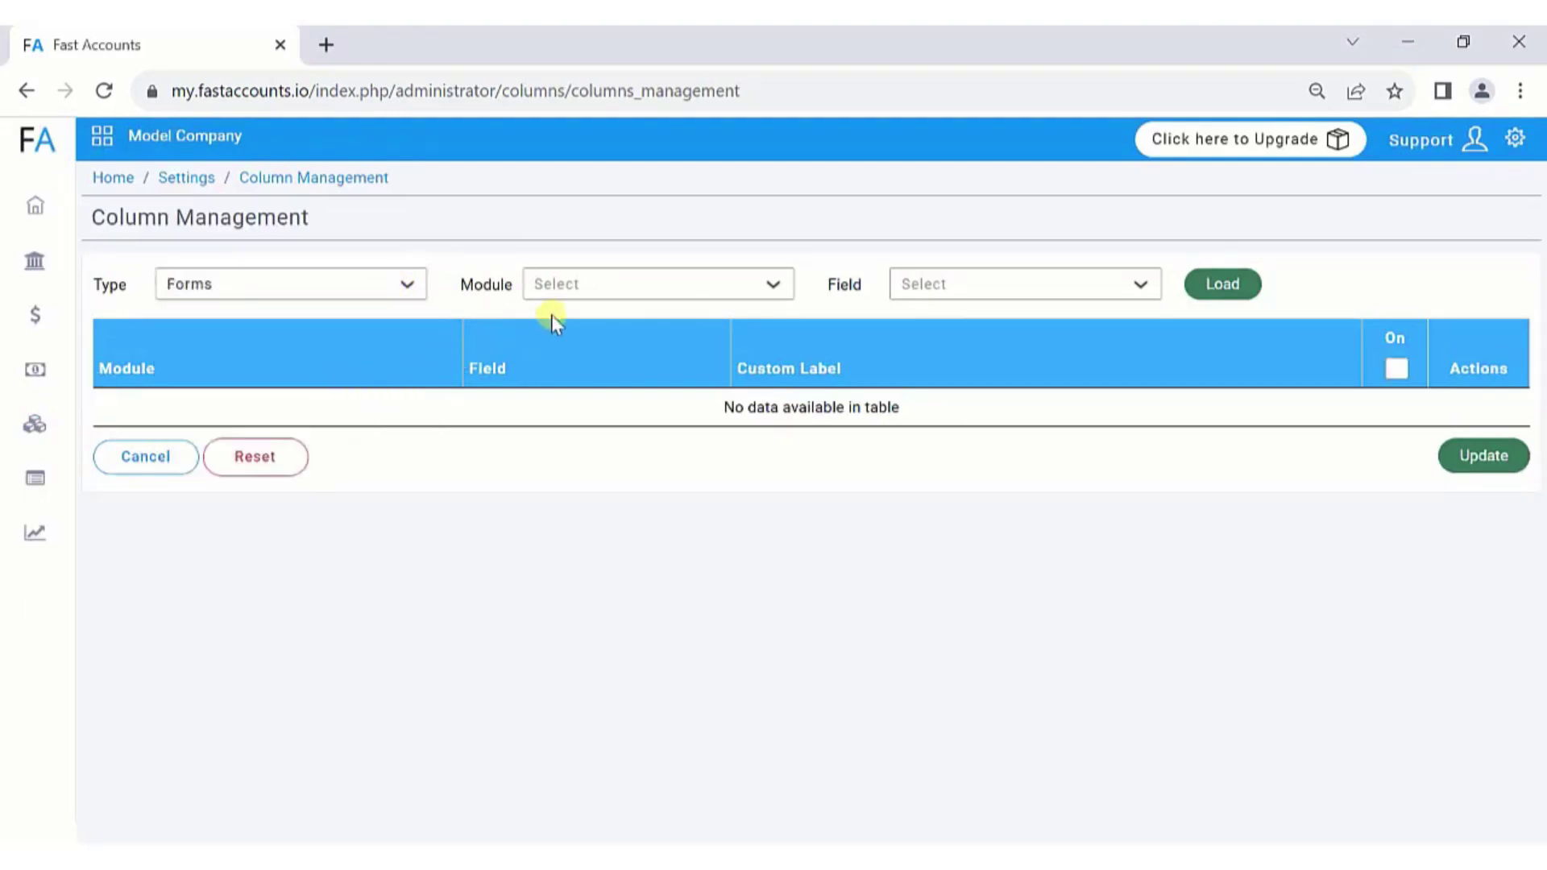
left_click(573, 290)
left_click(567, 394)
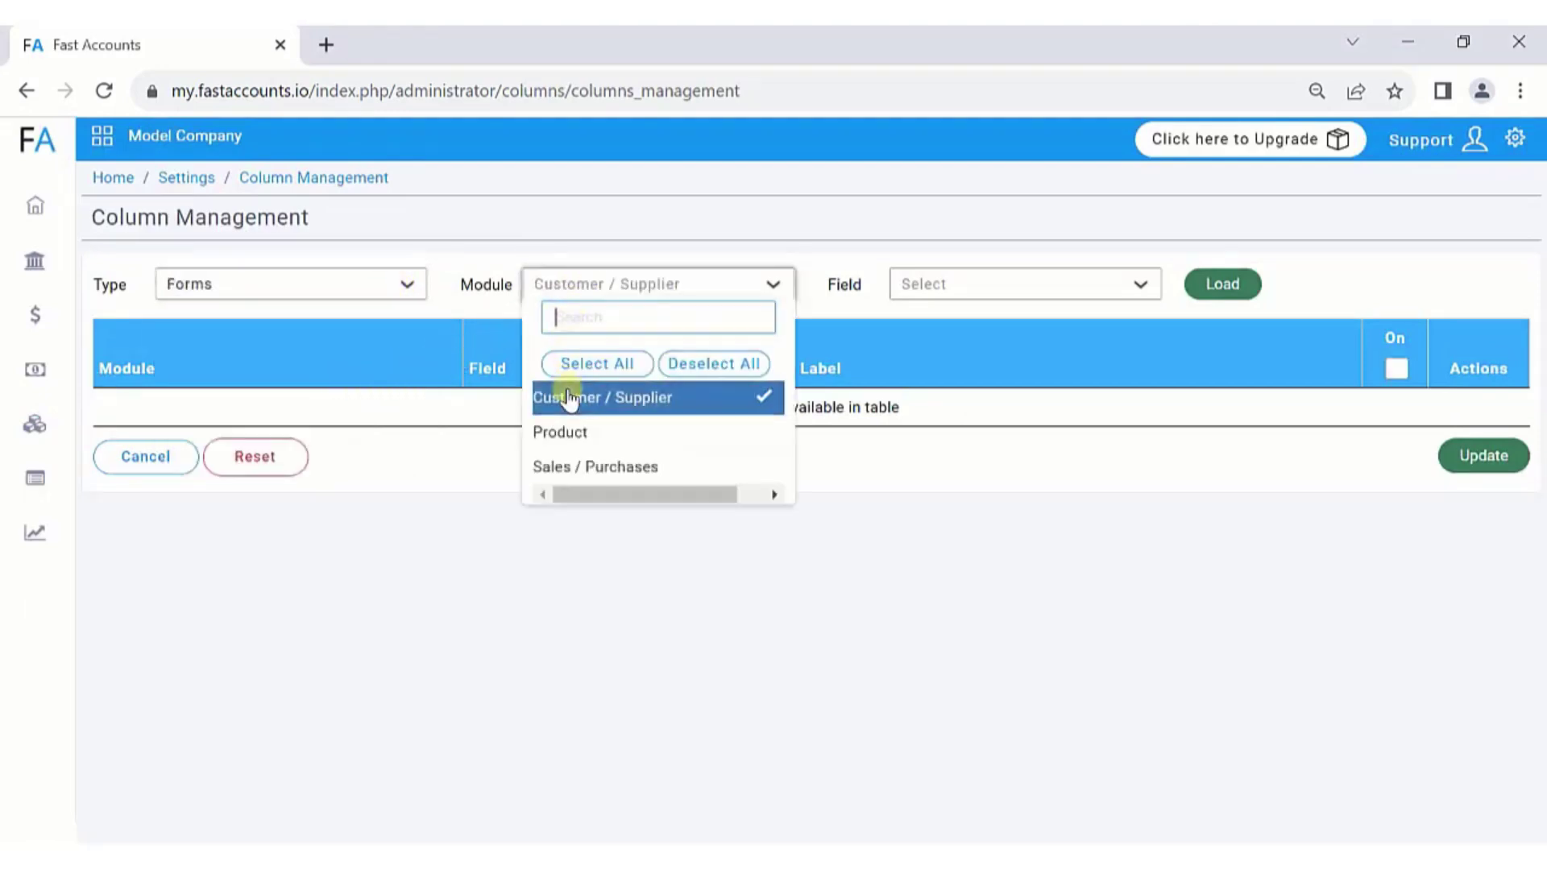
left_click(853, 347)
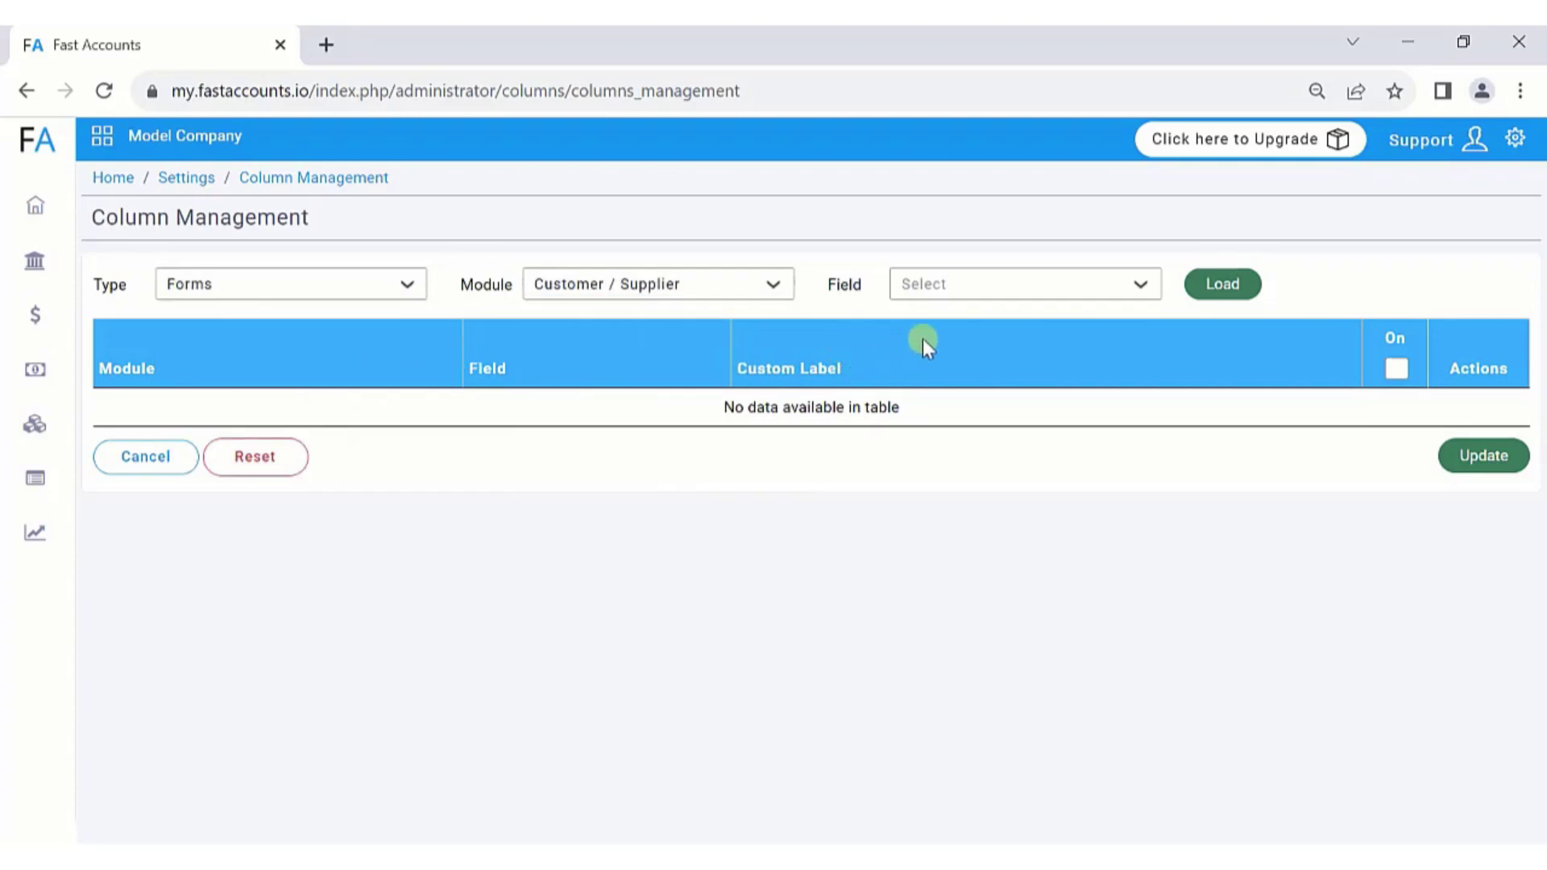
left_click(1197, 297)
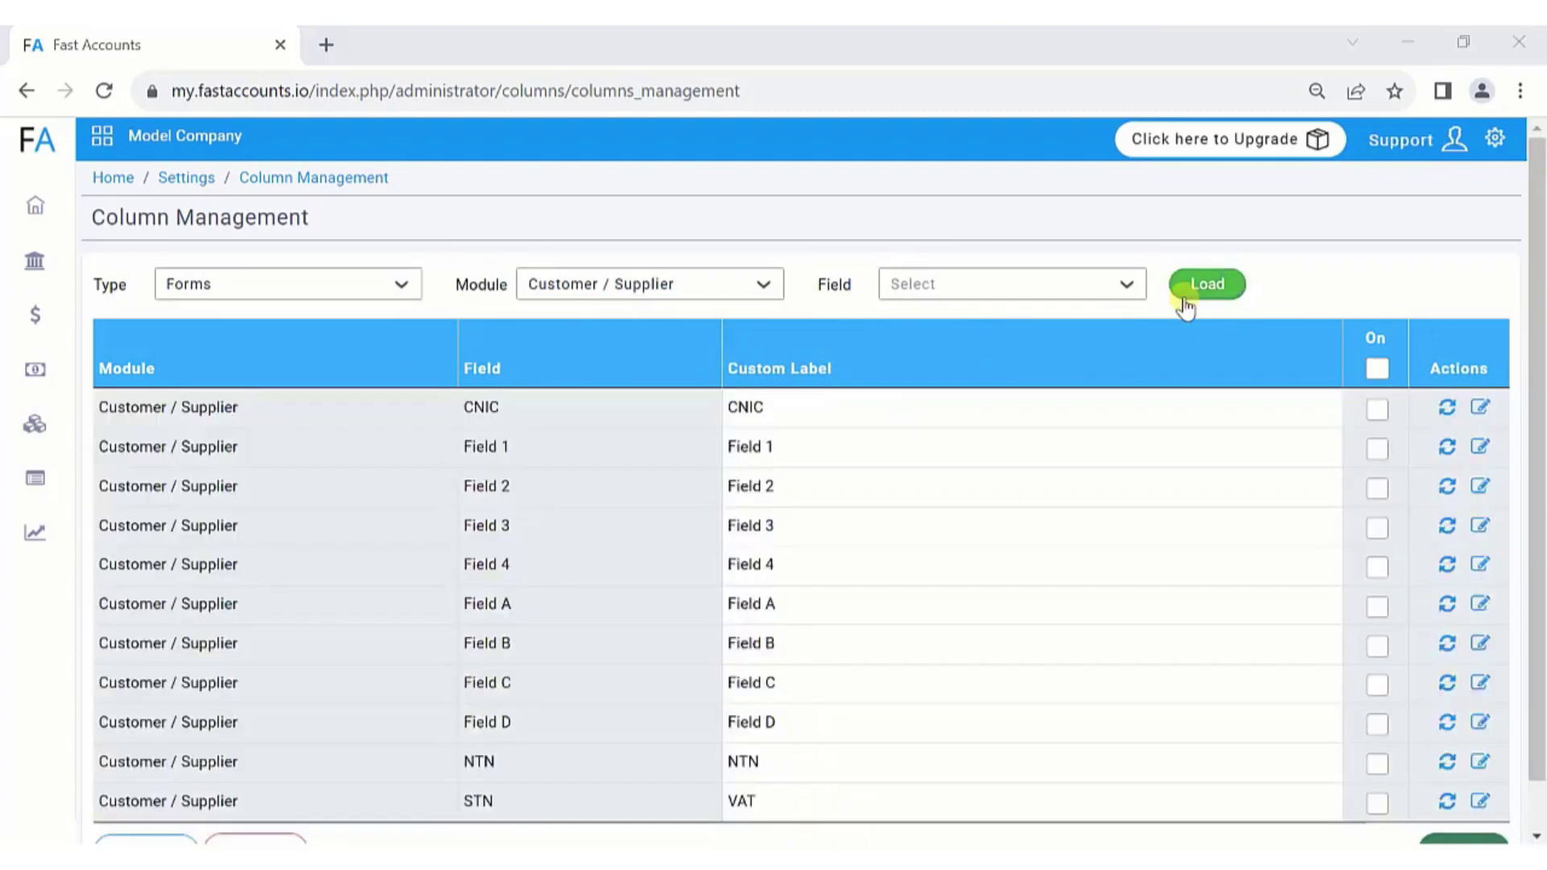
- Set the custom labels of Field 1 to Sale person and Field 2 to Region, and update the columns
double_click(817, 445)
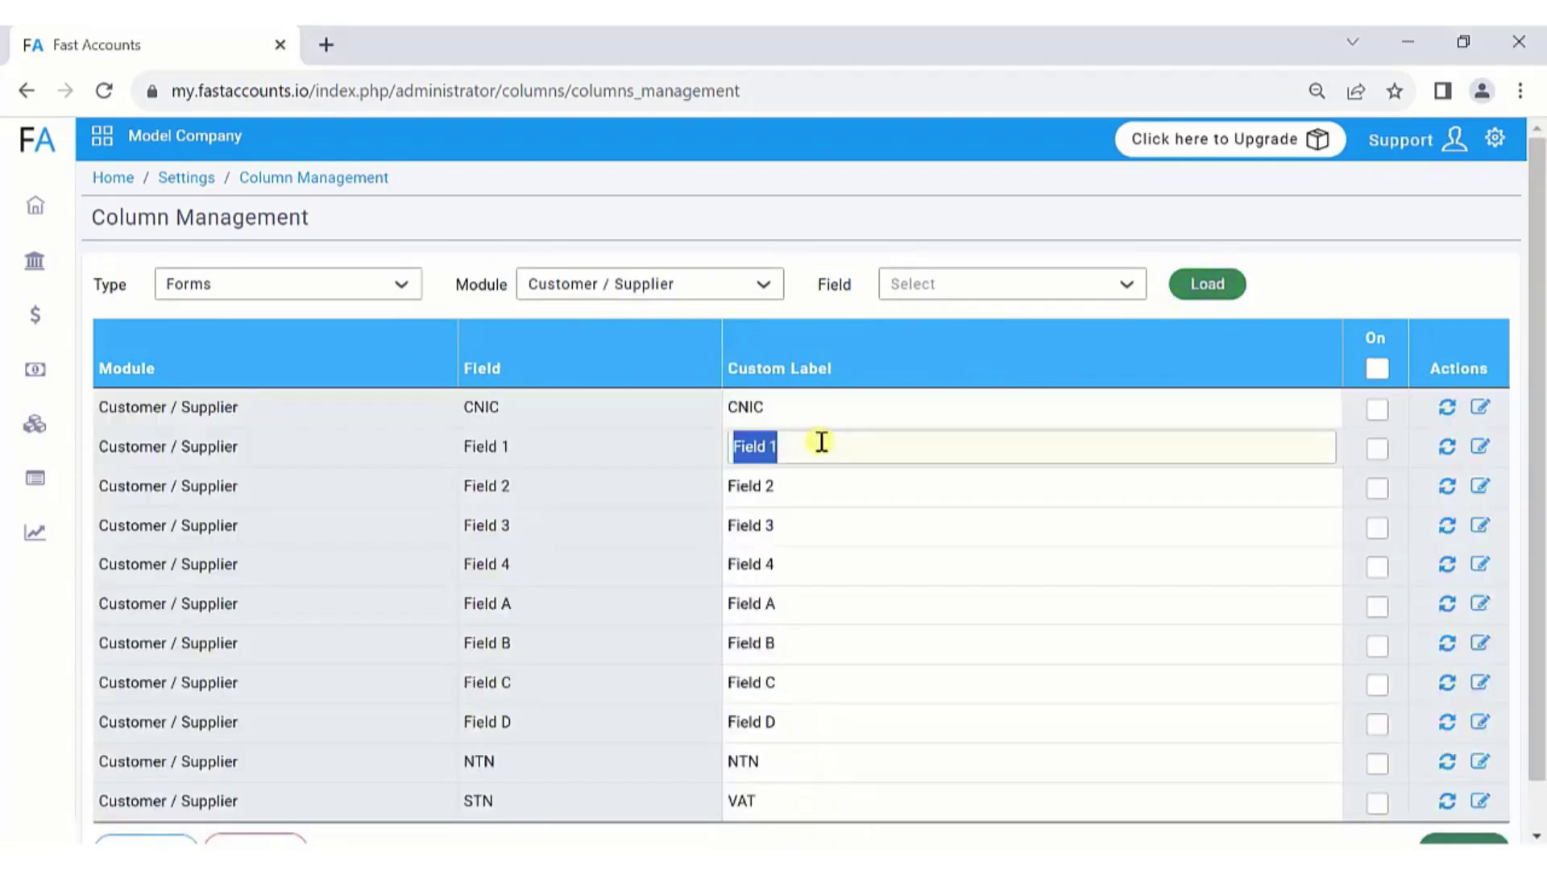
type("Sale person")
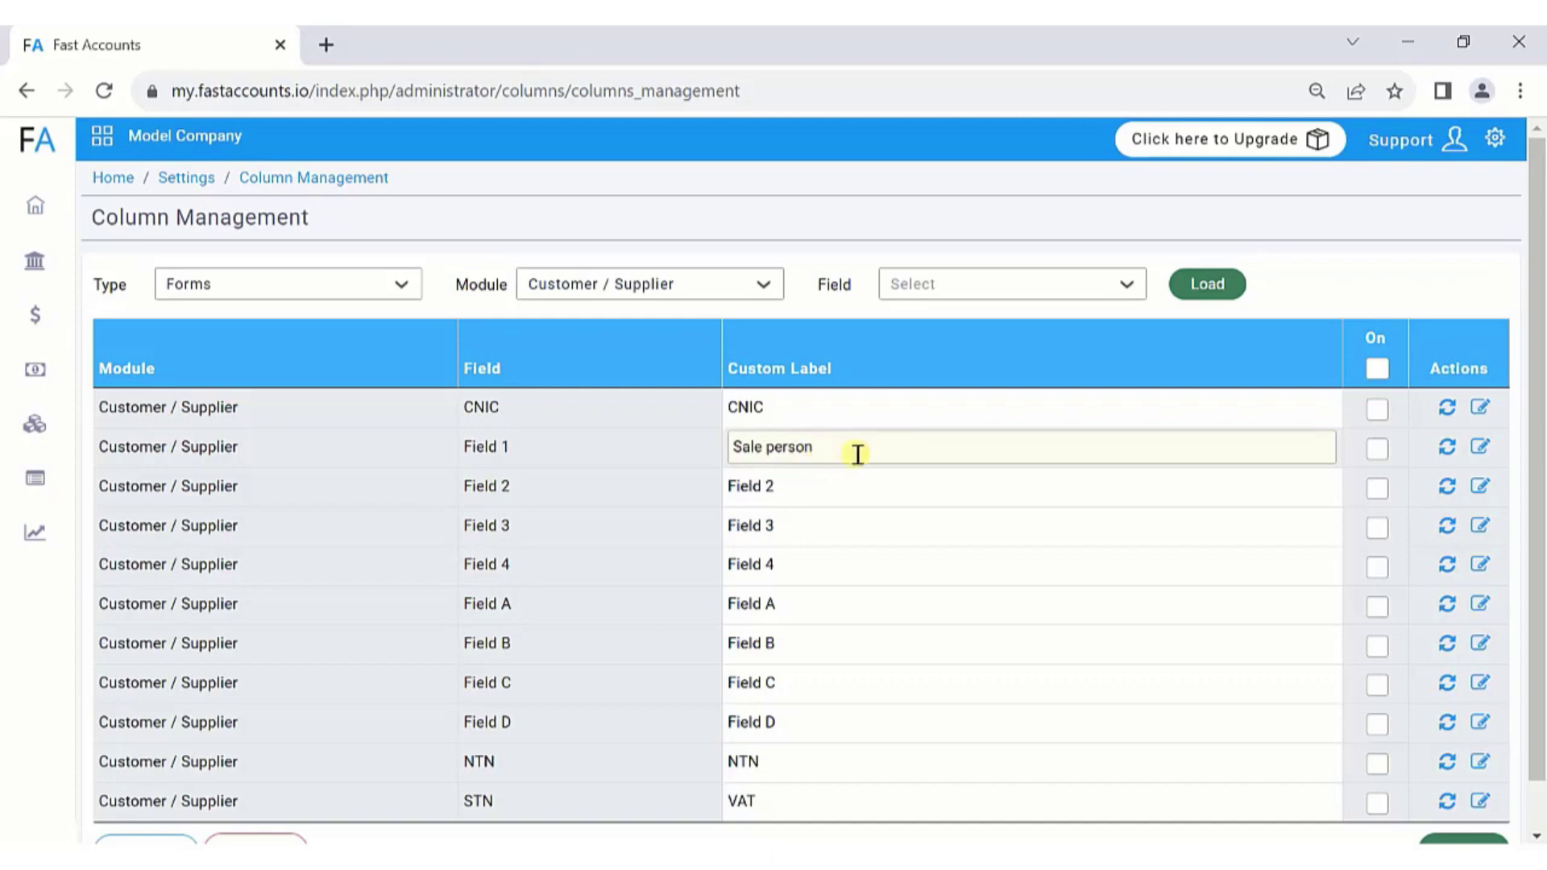
left_click(882, 477)
double_click(879, 480)
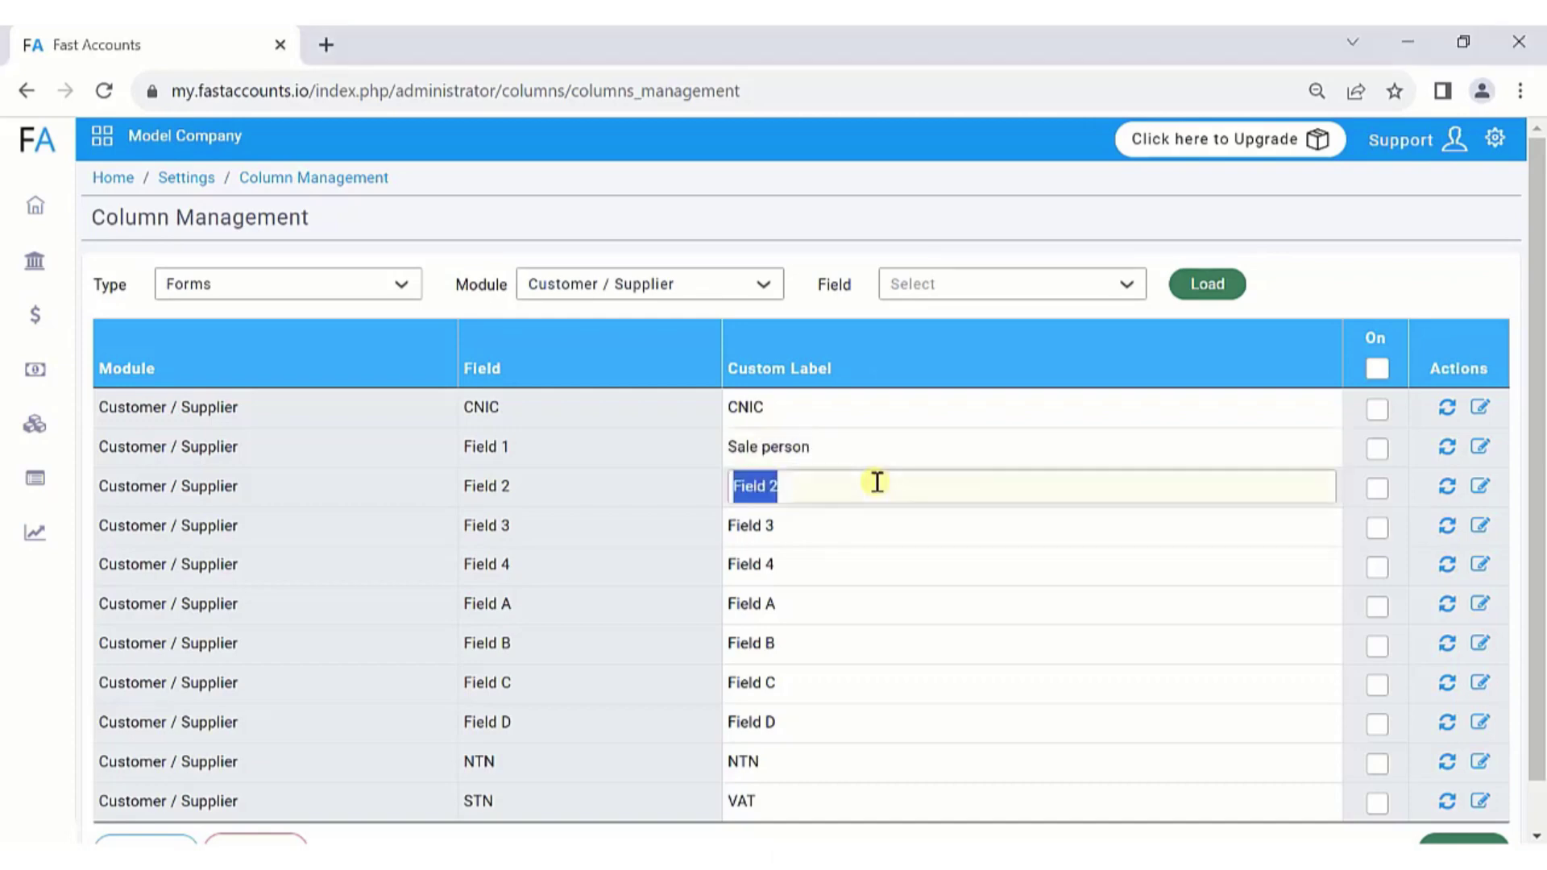
type("Region")
scroll(877, 488, "down", 1)
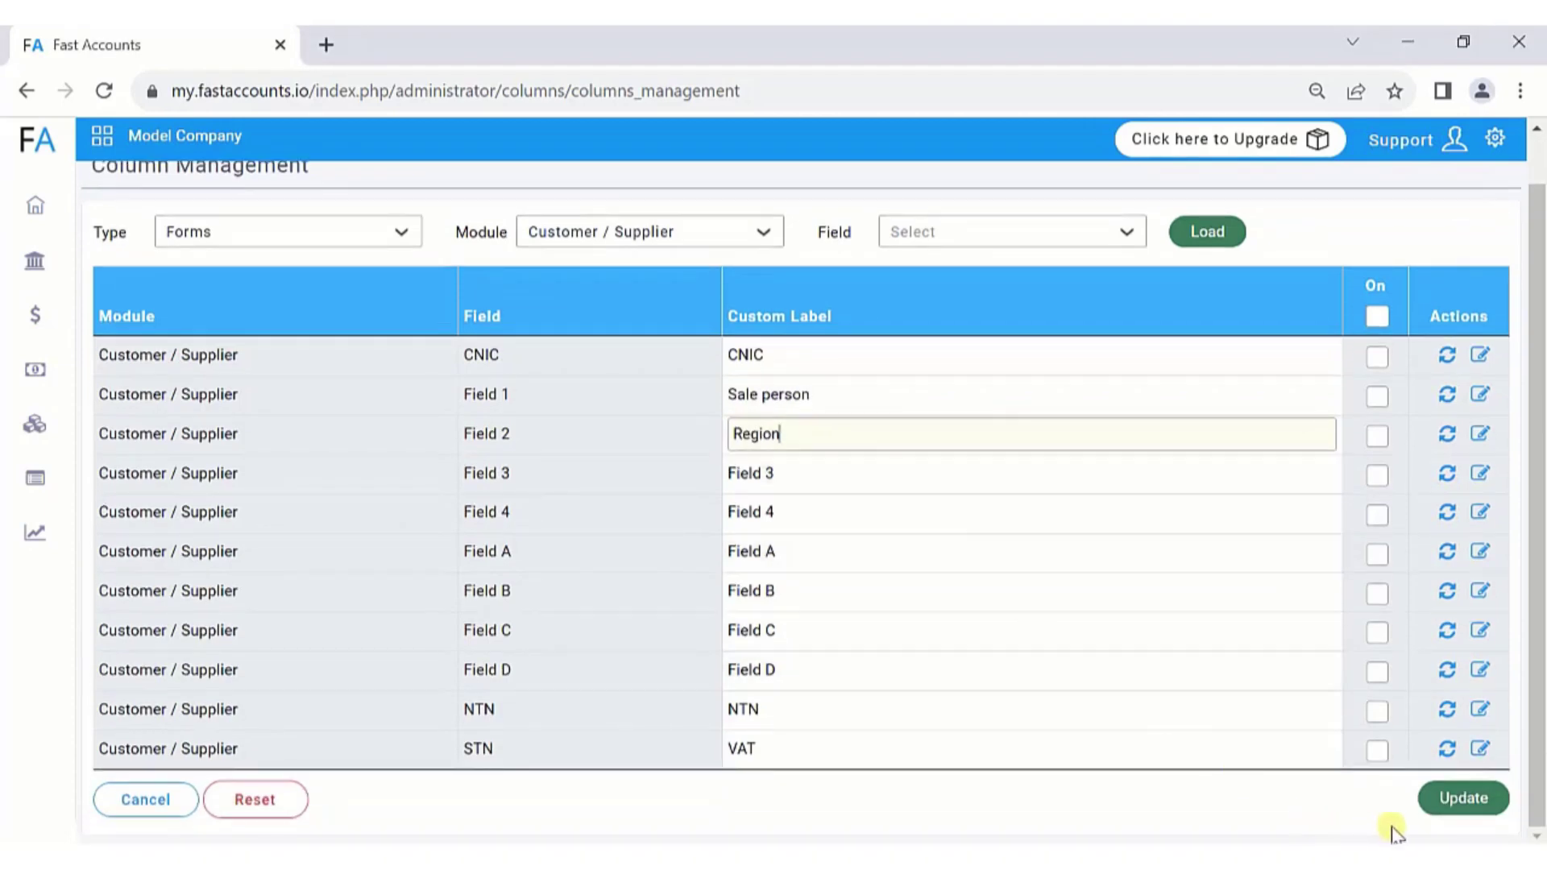
left_click(1466, 805)
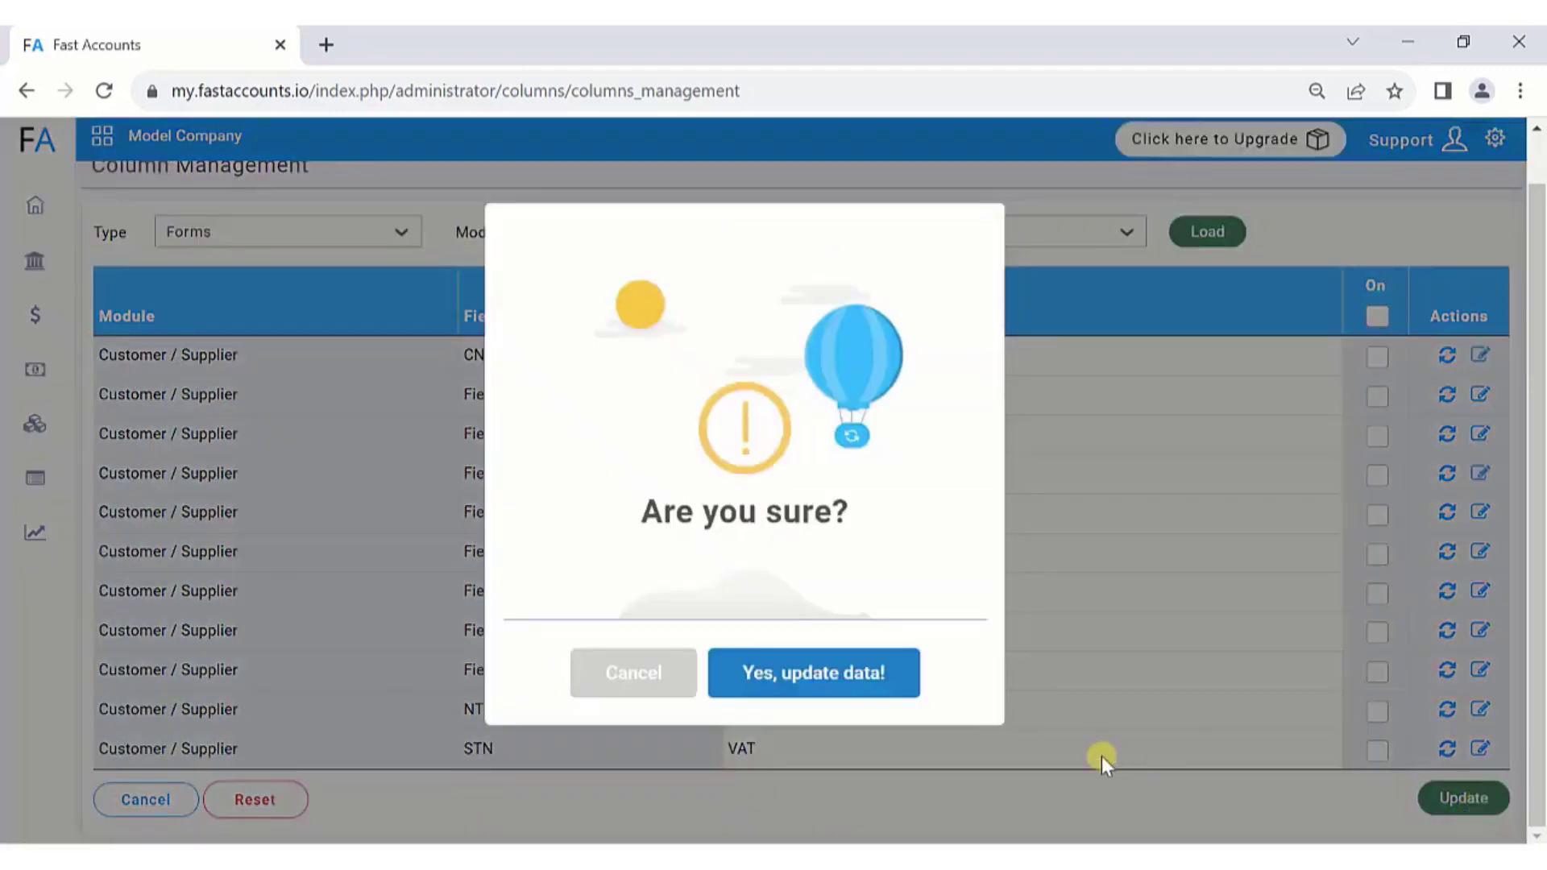
left_click(879, 675)
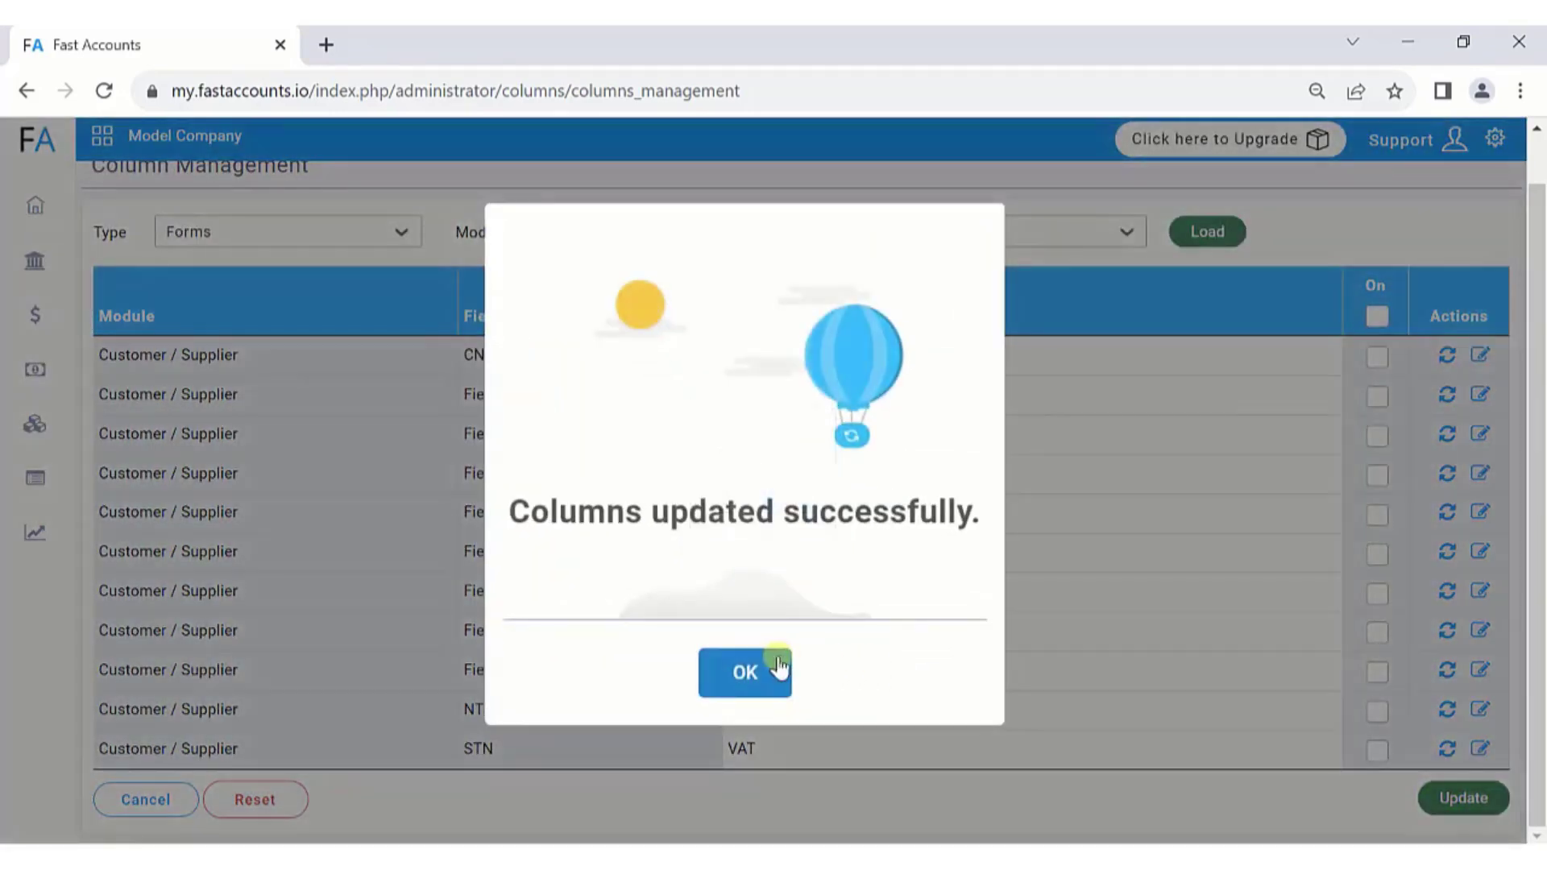
left_click(778, 667)
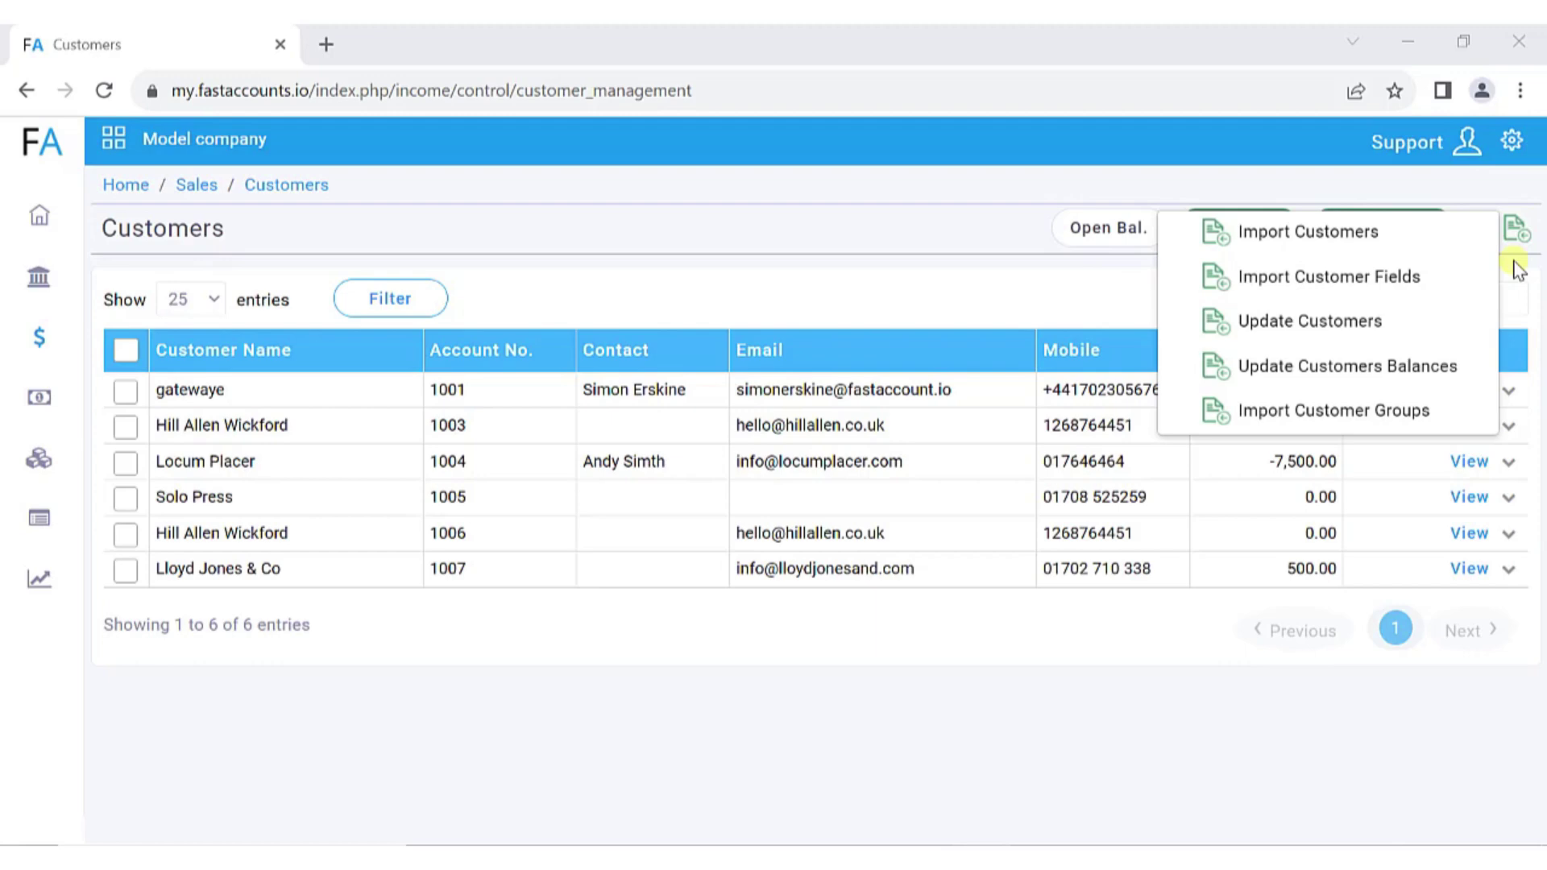
- Open the sample customers spreadsheet for the customer import in Excel
left_click(701, 309)
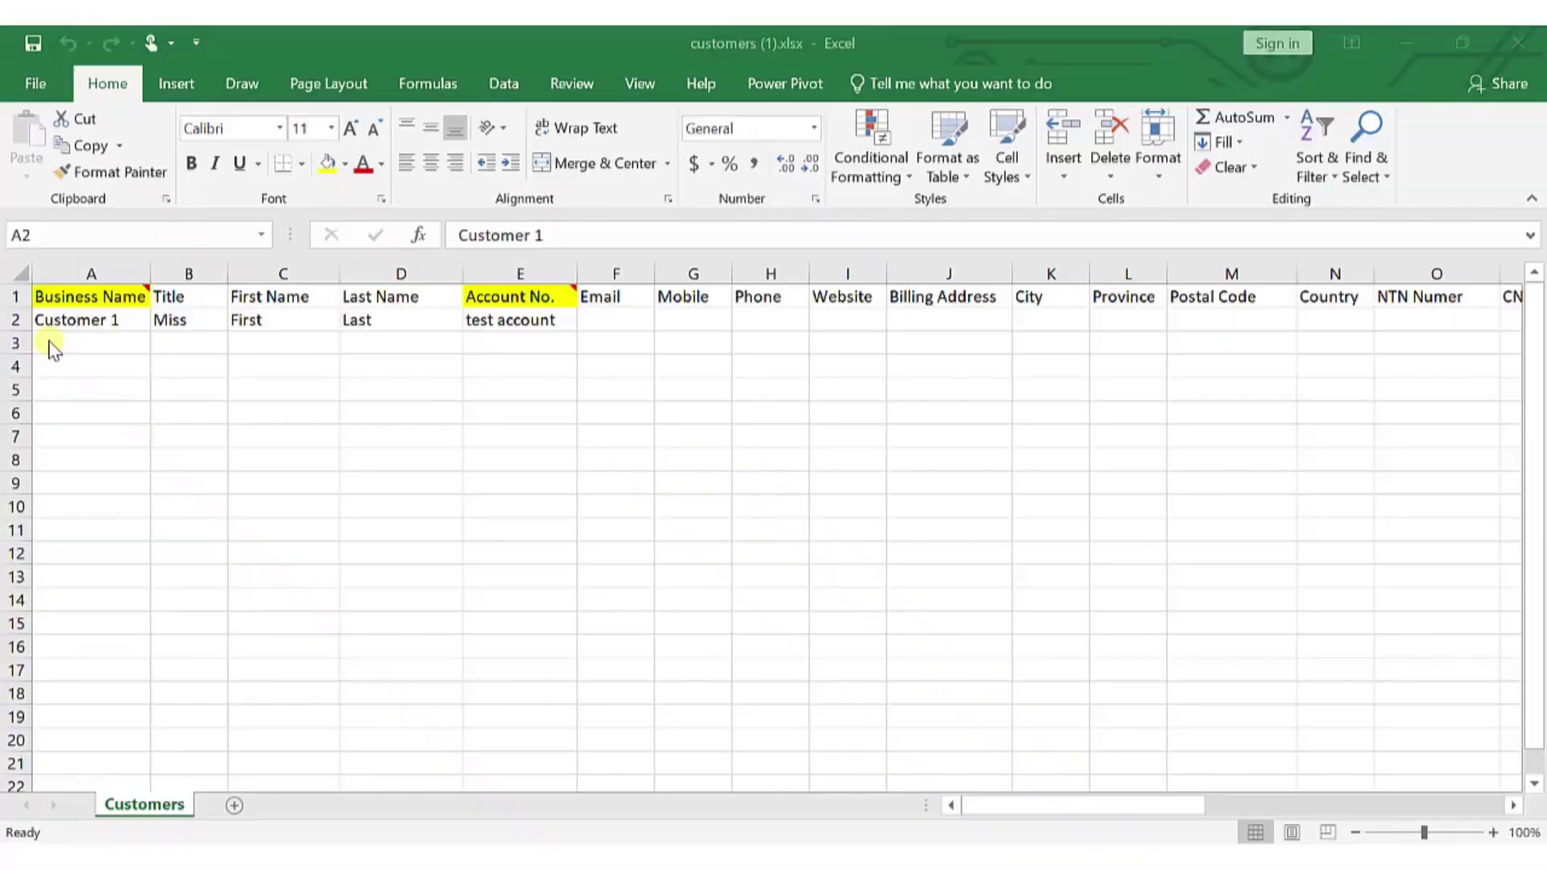